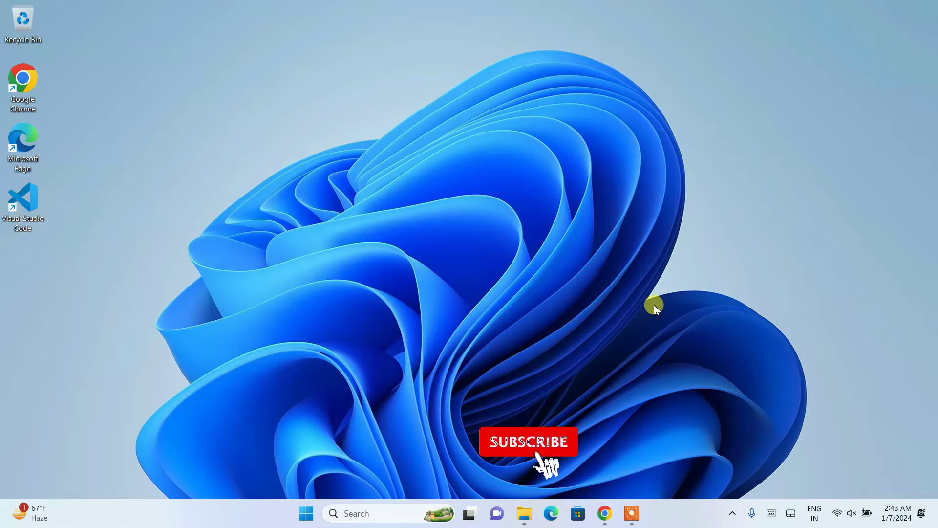
Step: Bring Chrome forward and scroll through the Geeky Syntax YouTube channel page
{"action": "left_click", "coordinate": [605, 513]}
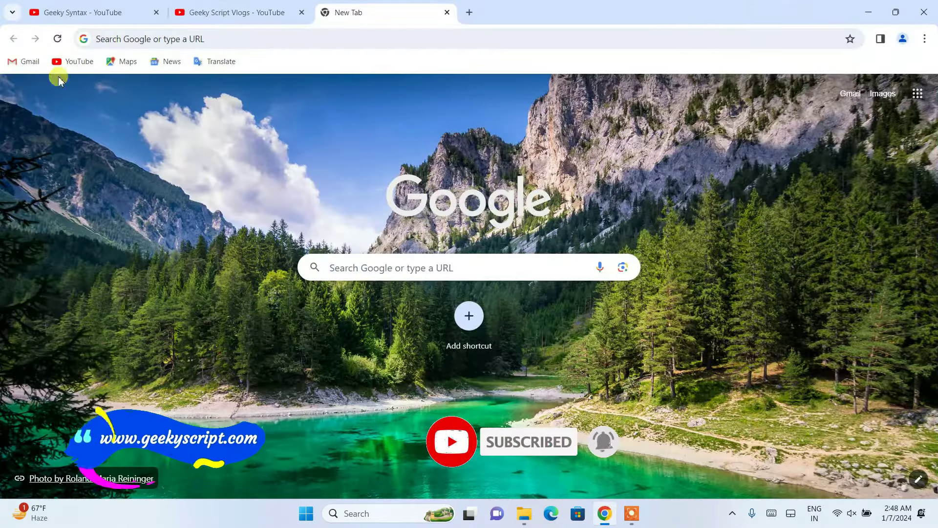
{"action": "left_click", "coordinate": [72, 13]}
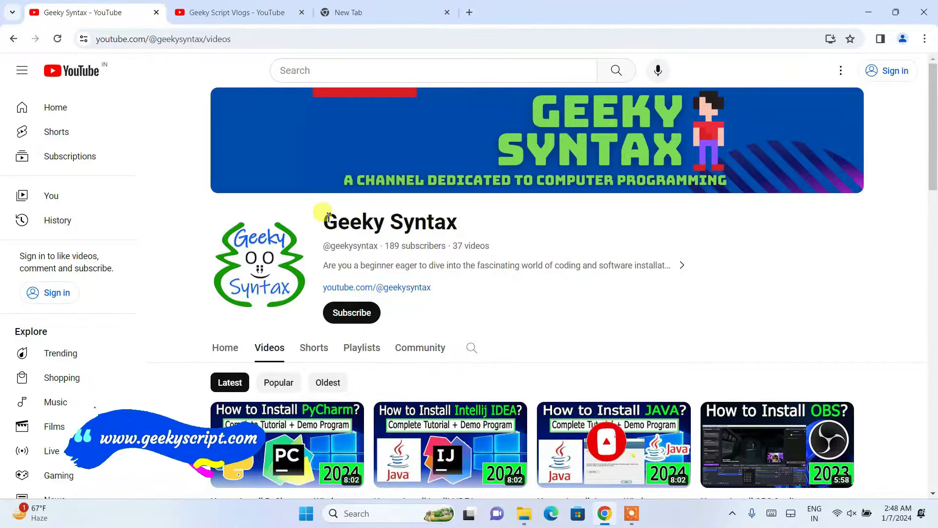
{"action": "left_click_drag", "start_coordinate": [320, 215], "coordinate": [528, 222]}
{"action": "left_click", "coordinate": [561, 211]}
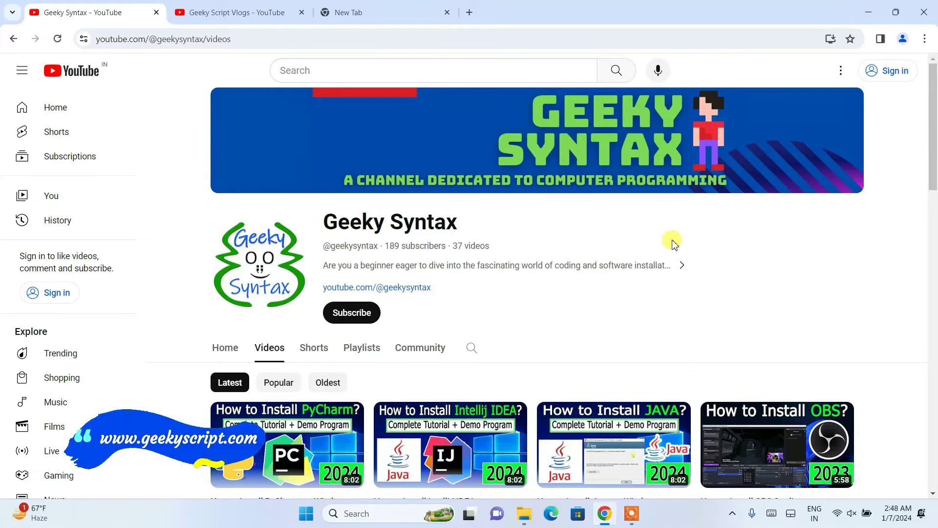
{"action": "scroll", "coordinate": [654, 245], "scroll_direction": "down", "scroll_amount": 2}
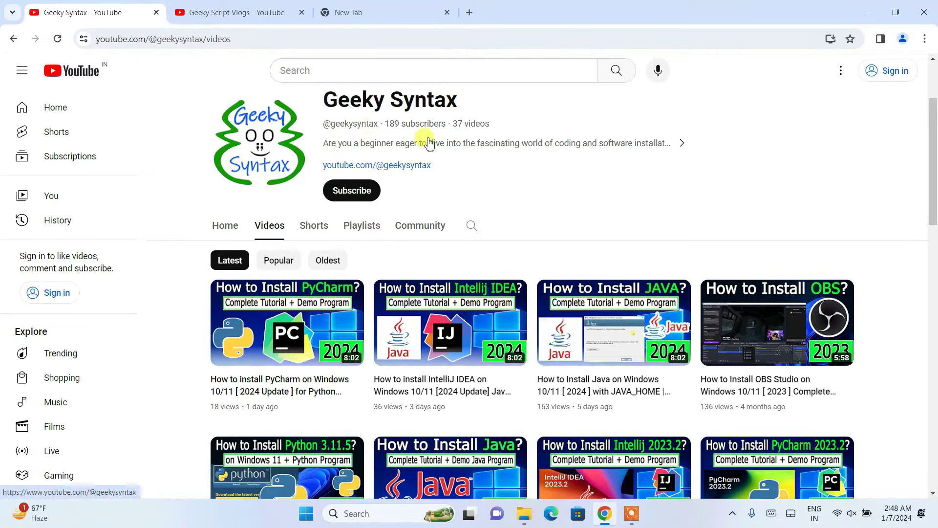
Step: Scroll through the Geeky Script Vlogs channel page, then return to the blank New Tab
{"action": "left_click", "coordinate": [176, 10]}
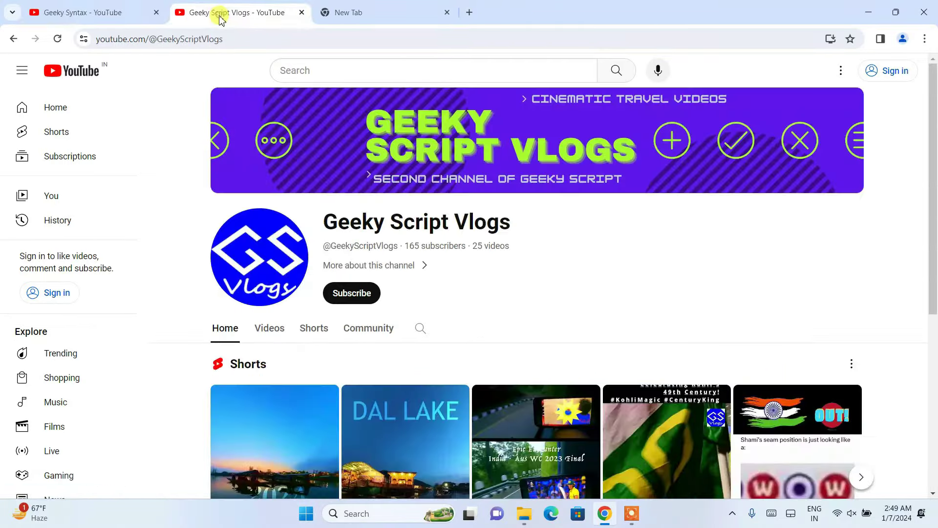
{"action": "left_click_drag", "start_coordinate": [338, 219], "coordinate": [474, 223]}
{"action": "left_click", "coordinate": [637, 229]}
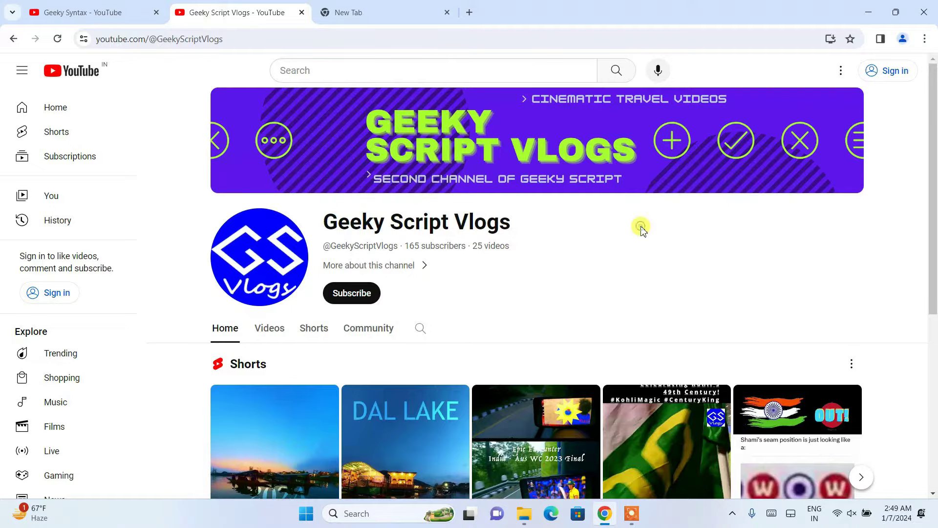
{"action": "scroll", "coordinate": [639, 228], "scroll_direction": "down", "scroll_amount": 2}
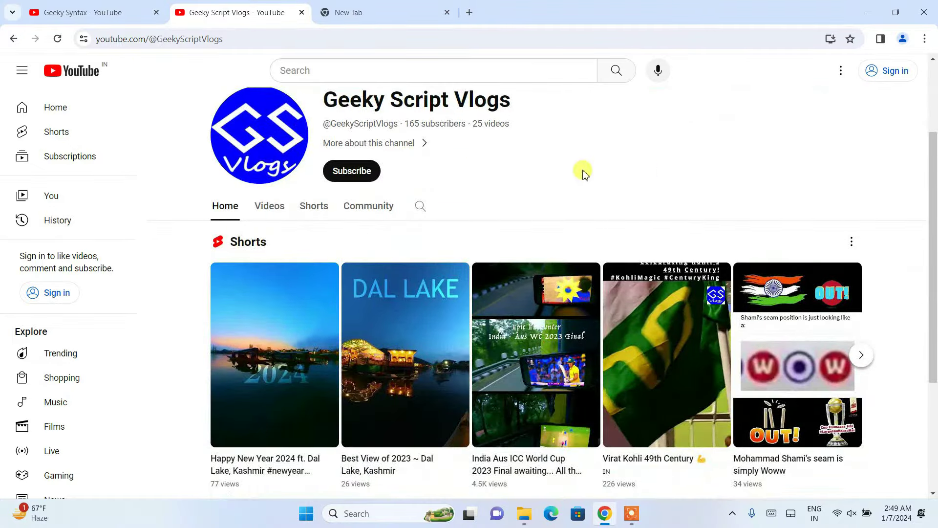
{"action": "left_click", "coordinate": [398, 15]}
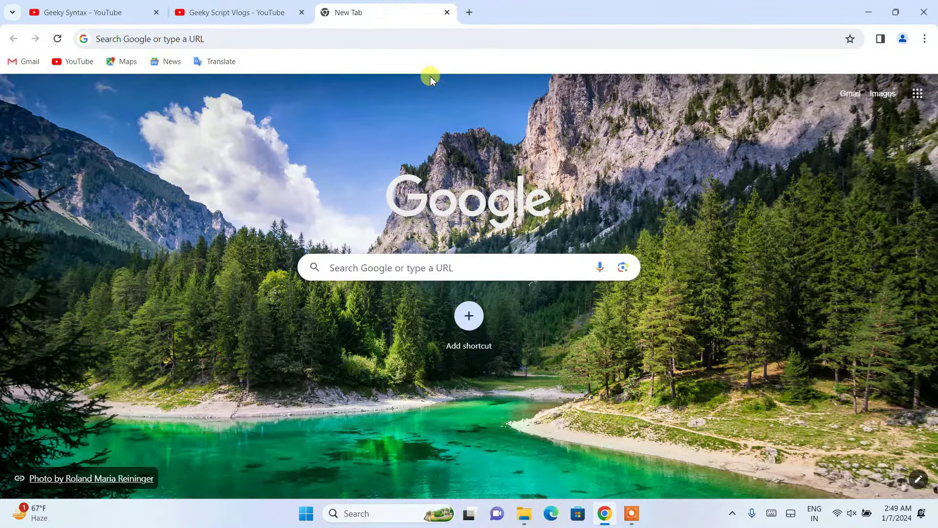
Step: Search Google for 'mingw download' using the suggestion list
{"action": "left_click", "coordinate": [481, 43]}
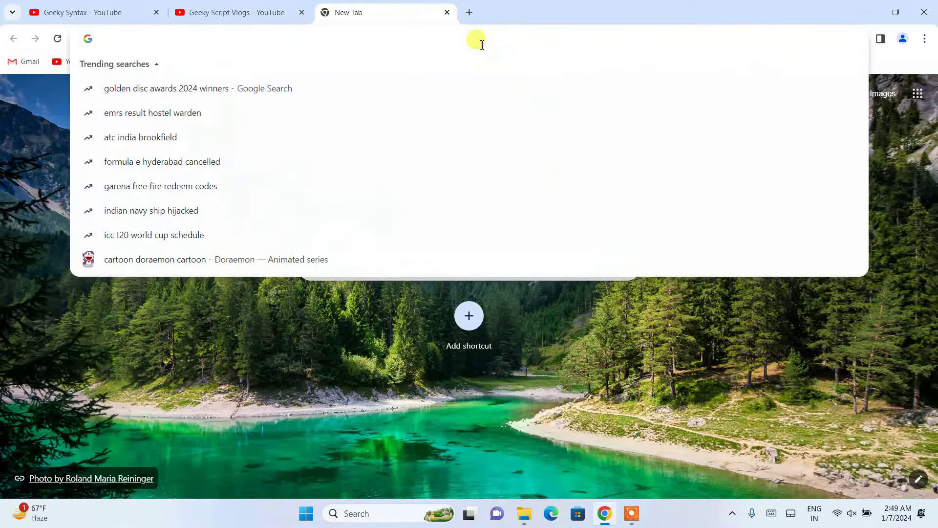
{"action": "type", "text": "mingw"}
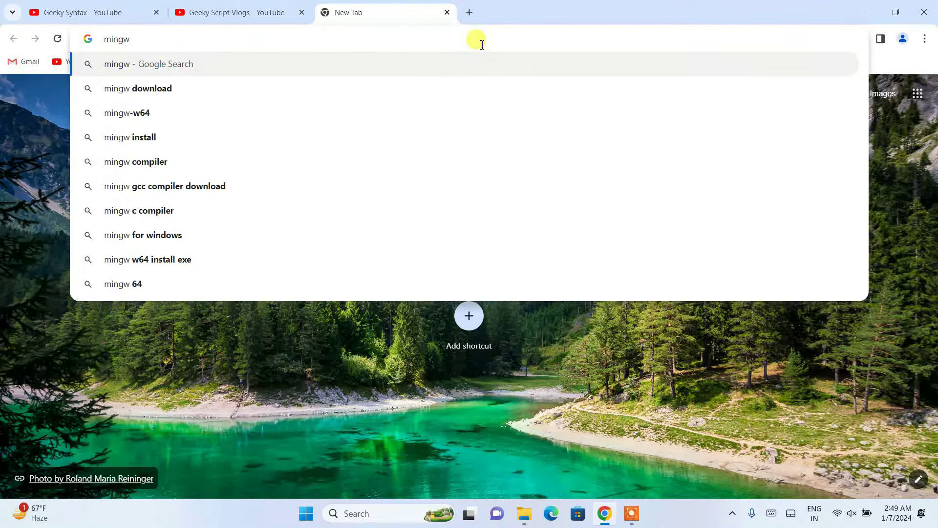
{"action": "key", "text": "Down"}
{"action": "key", "text": "Return"}
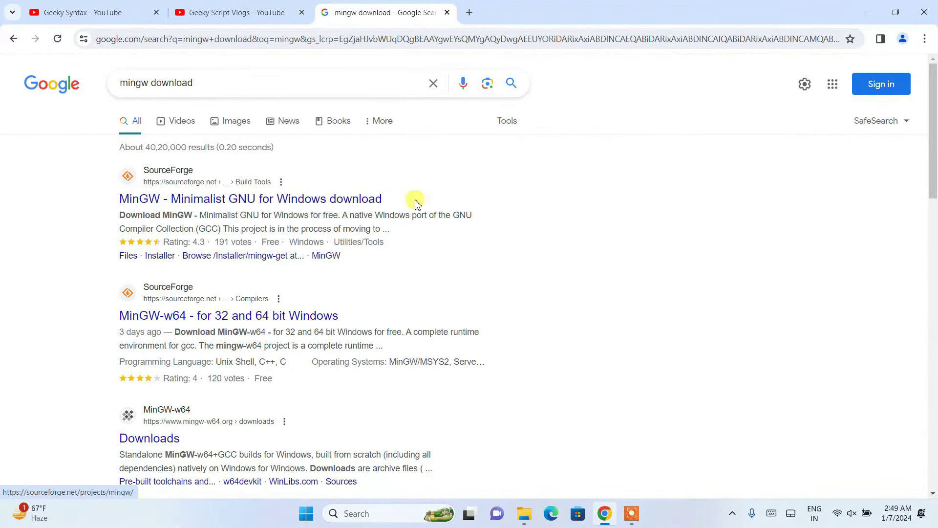
Step: Open the SourceForge MinGW project page and start downloading the installer
{"action": "left_click", "coordinate": [246, 203]}
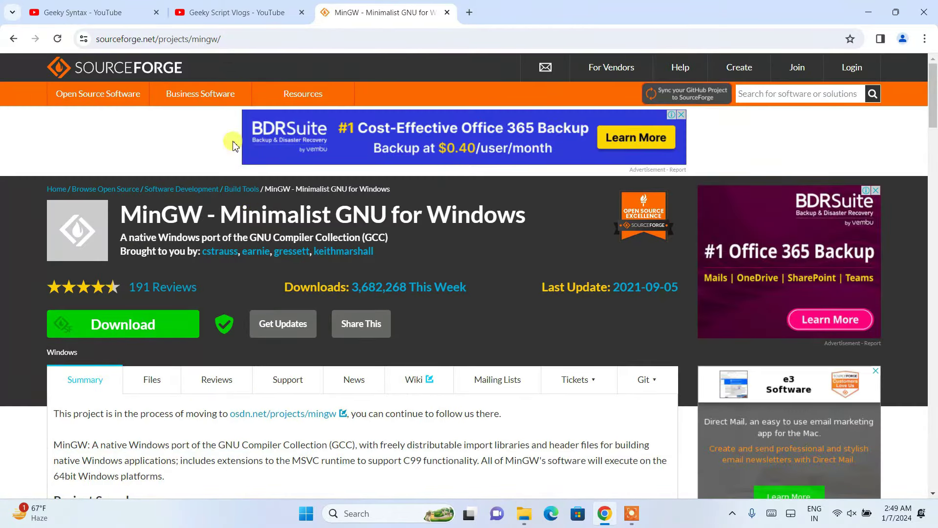
{"action": "scroll", "coordinate": [279, 225], "scroll_direction": "down", "scroll_amount": 1}
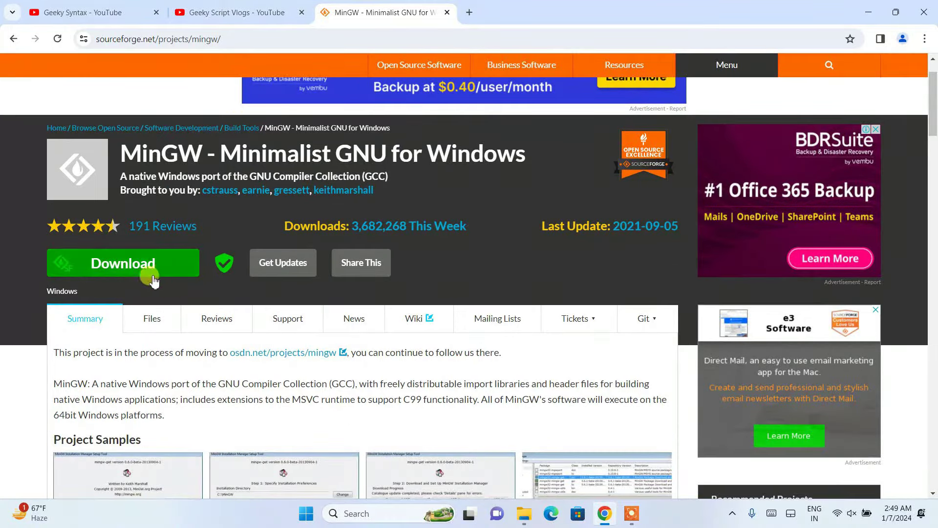
{"action": "left_click", "coordinate": [125, 264]}
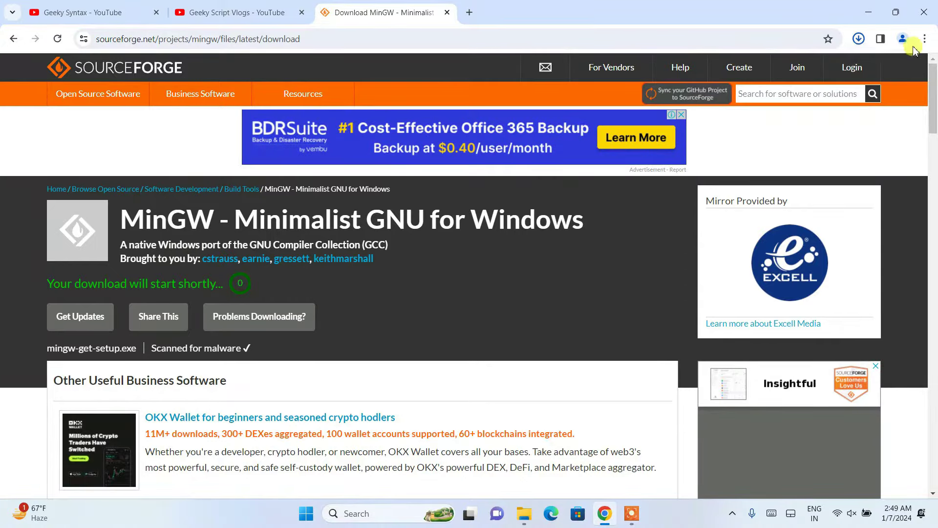
Step: Run the downloaded mingw-get-setup.exe despite the unverified-app warning and start its installation
{"action": "left_click", "coordinate": [859, 39]}
{"action": "mouse_move", "coordinate": [788, 93]}
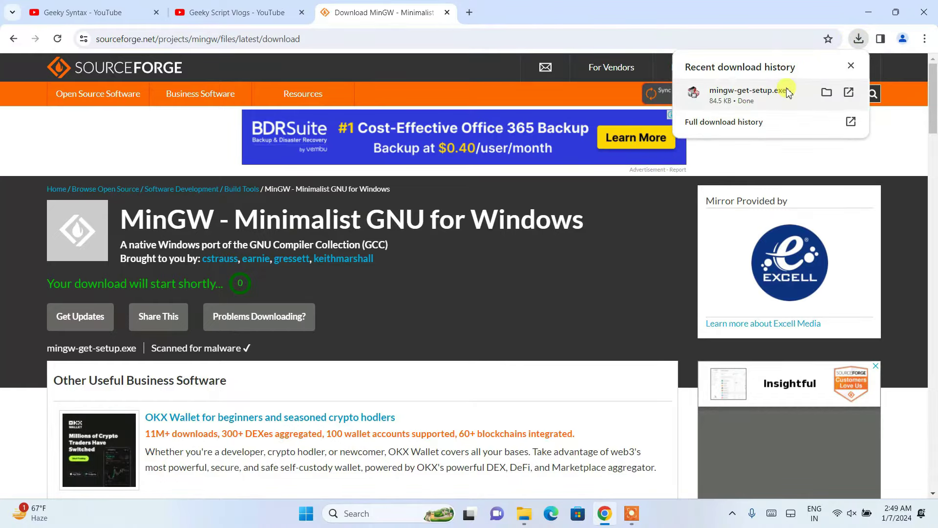
{"action": "left_click", "coordinate": [764, 95]}
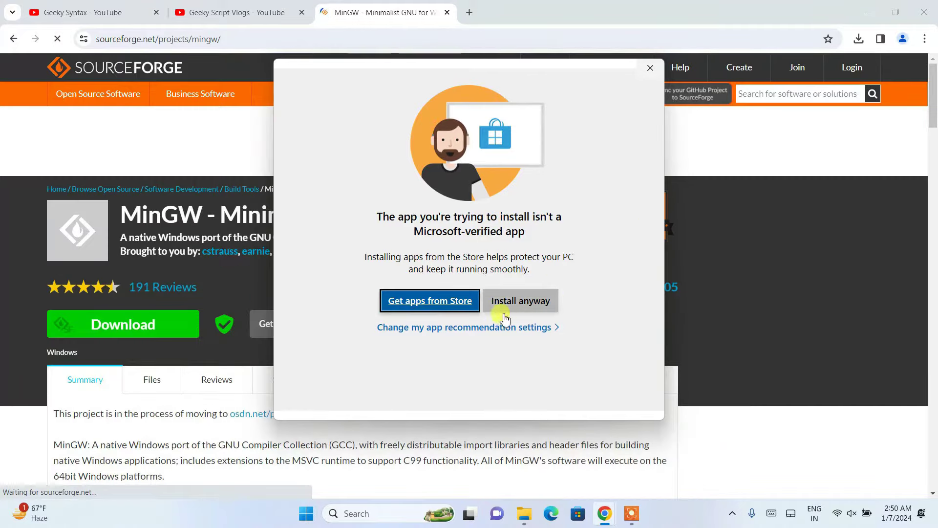
{"action": "left_click", "coordinate": [532, 309]}
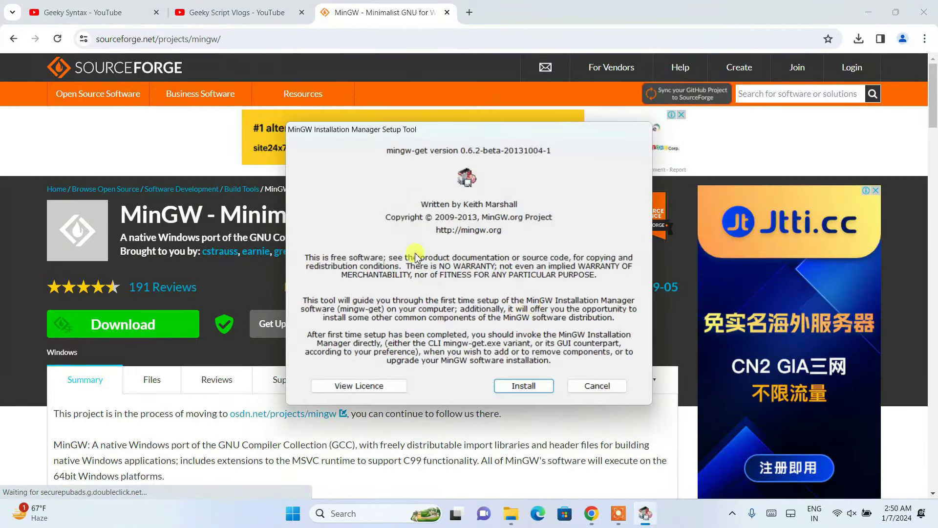
{"action": "mouse_move", "coordinate": [464, 139]}
{"action": "left_mouse_down"}
{"action": "mouse_move", "coordinate": [452, 140]}
{"action": "mouse_move", "coordinate": [464, 132]}
{"action": "left_mouse_up"}
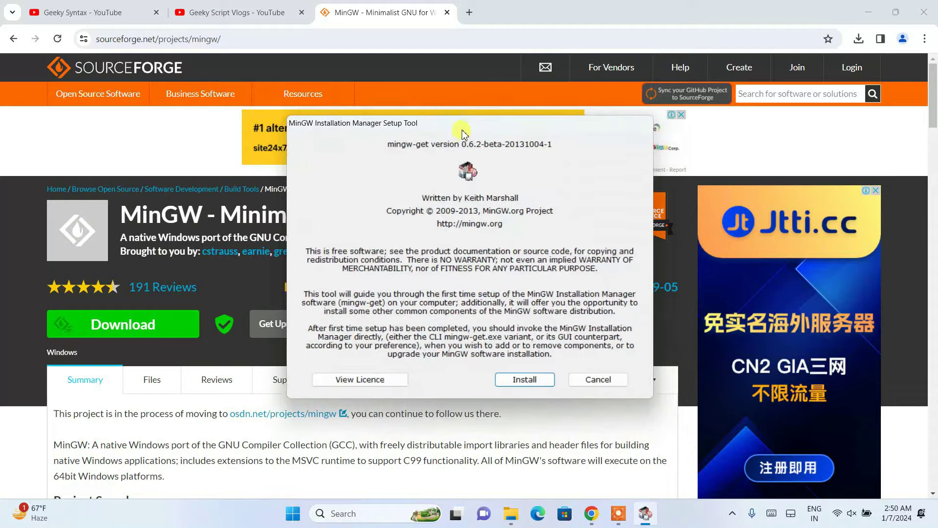
{"action": "left_click", "coordinate": [872, 18]}
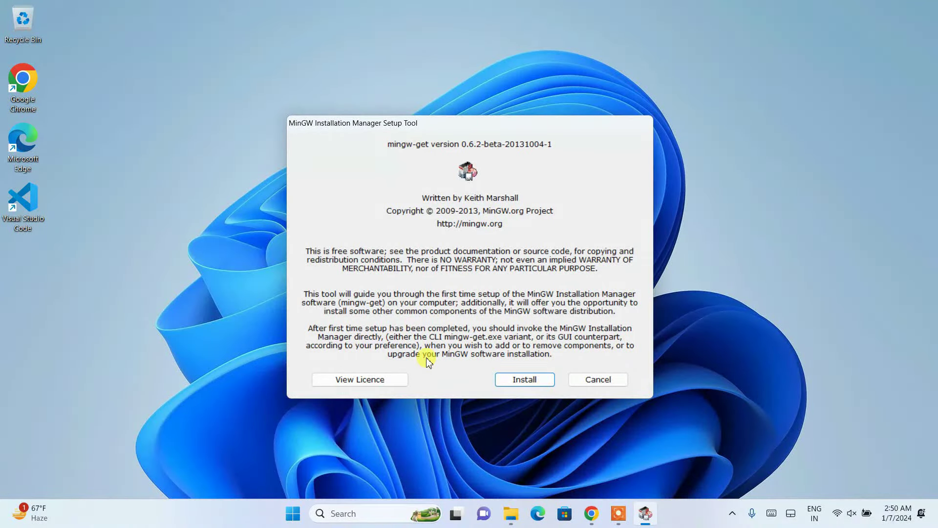
{"action": "left_click", "coordinate": [528, 383]}
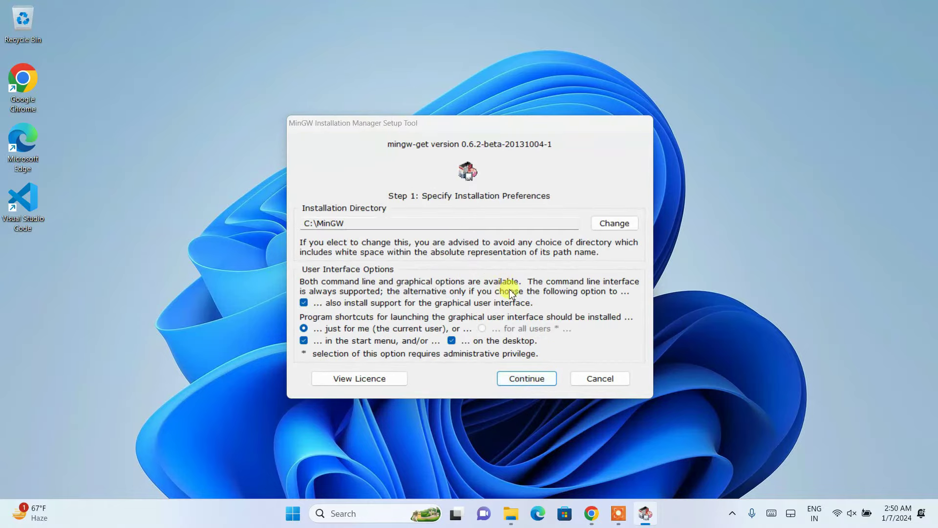
Step: Check and dismiss the licence, then continue installing into C:\MinGW with default options
{"action": "left_click", "coordinate": [371, 379]}
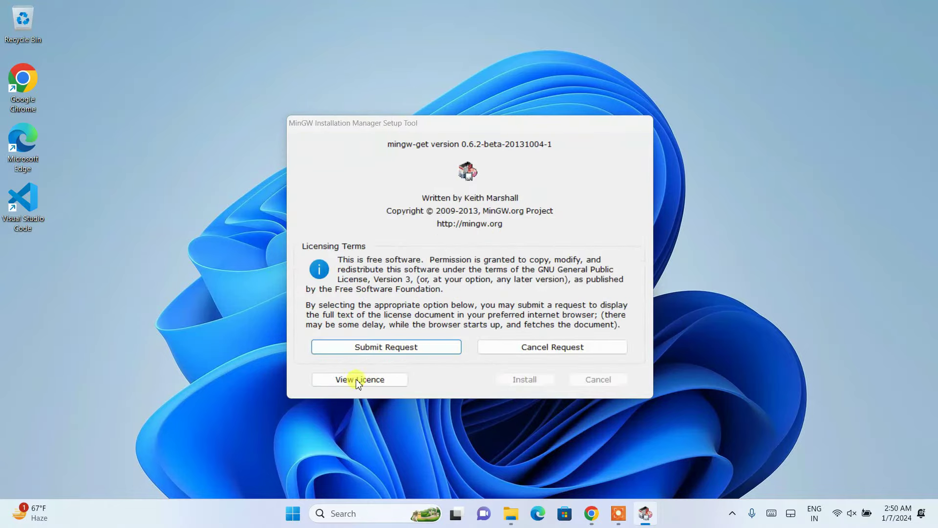
{"action": "left_click", "coordinate": [544, 348]}
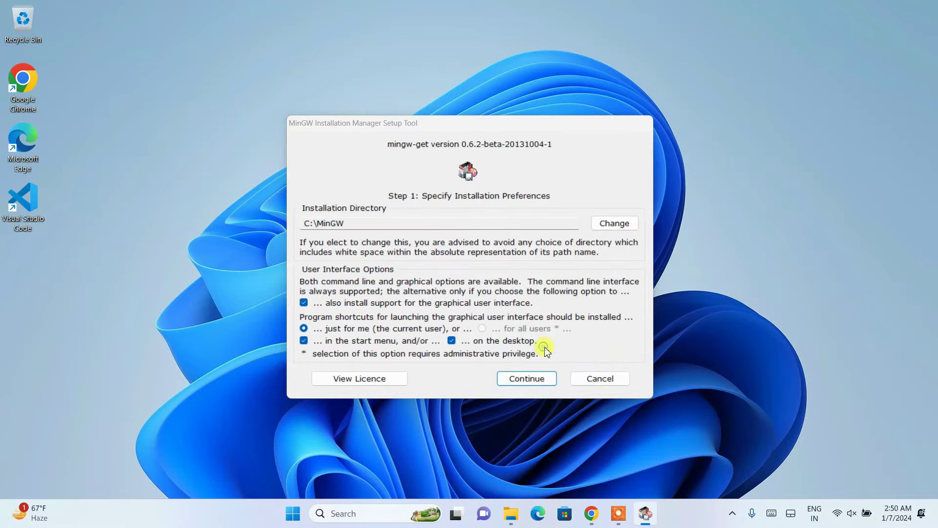
{"action": "left_click", "coordinate": [524, 383]}
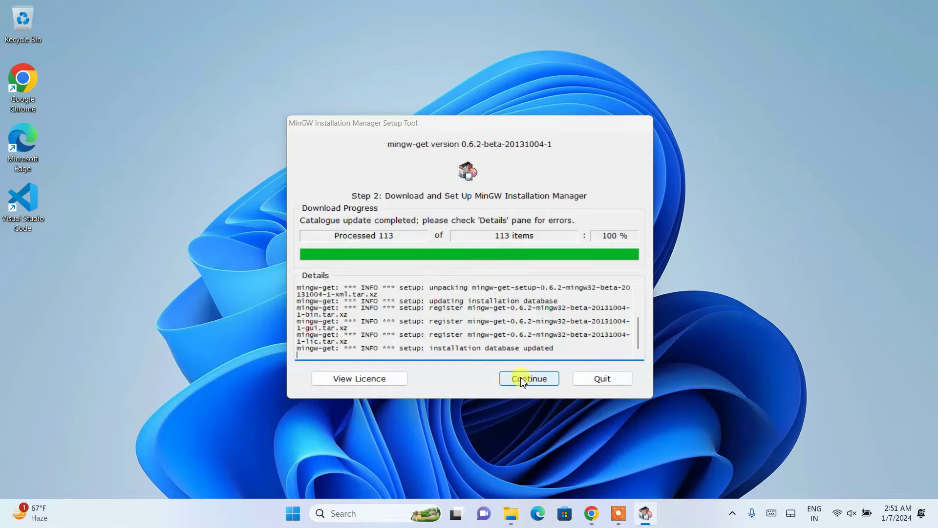
Step: Enter the Installation Manager and mark mingw-developer-toolkit and mingw32-base for installation
{"action": "left_click", "coordinate": [534, 380]}
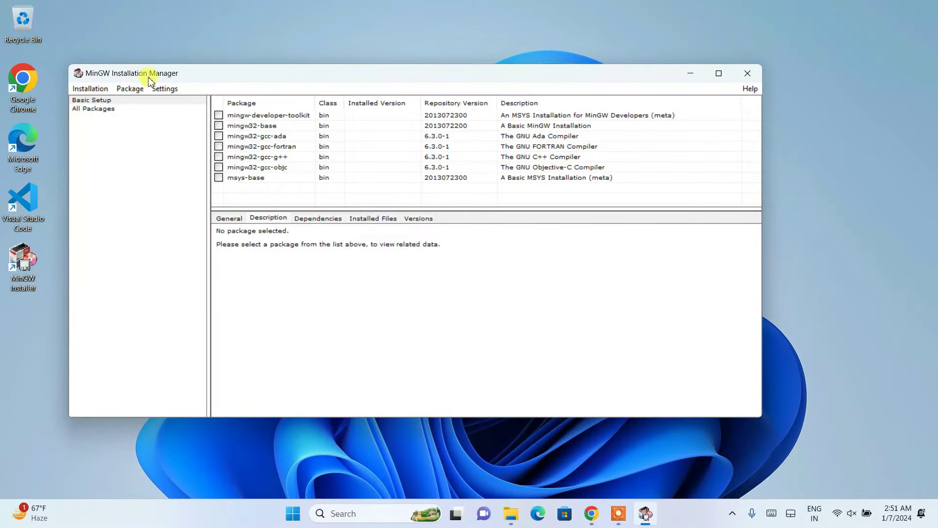
{"action": "left_click_drag", "start_coordinate": [190, 77], "coordinate": [213, 69]}
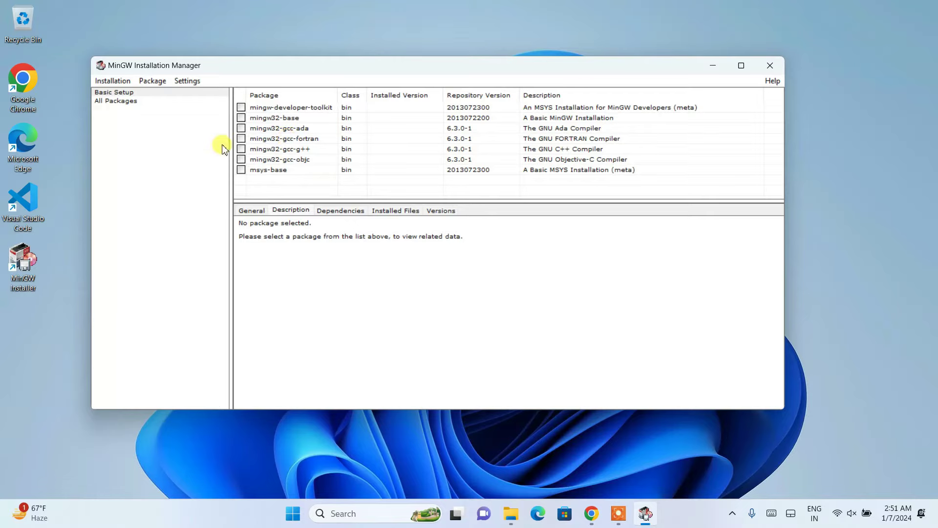
{"action": "left_click", "coordinate": [245, 107]}
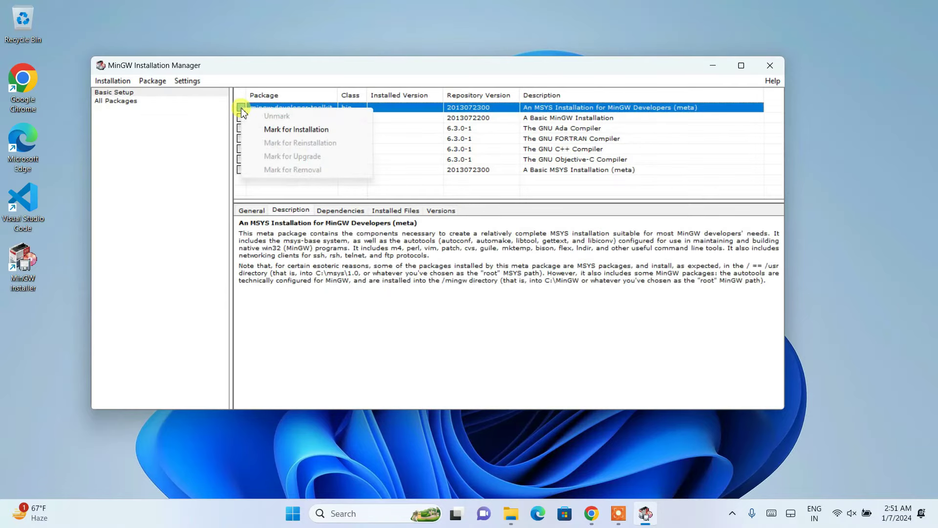
{"action": "left_click", "coordinate": [296, 130]}
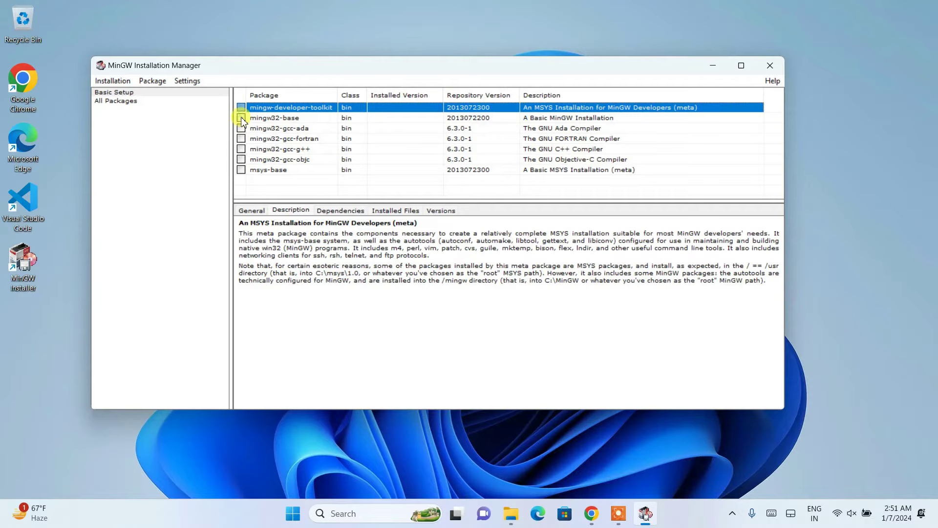
{"action": "left_click", "coordinate": [241, 117]}
{"action": "left_click", "coordinate": [293, 138]}
Step: Mark mingw32-gcc-ada, gcc-fortran, gcc-g++ and gcc-objc, then review the pending changes
{"action": "left_click", "coordinate": [241, 128]}
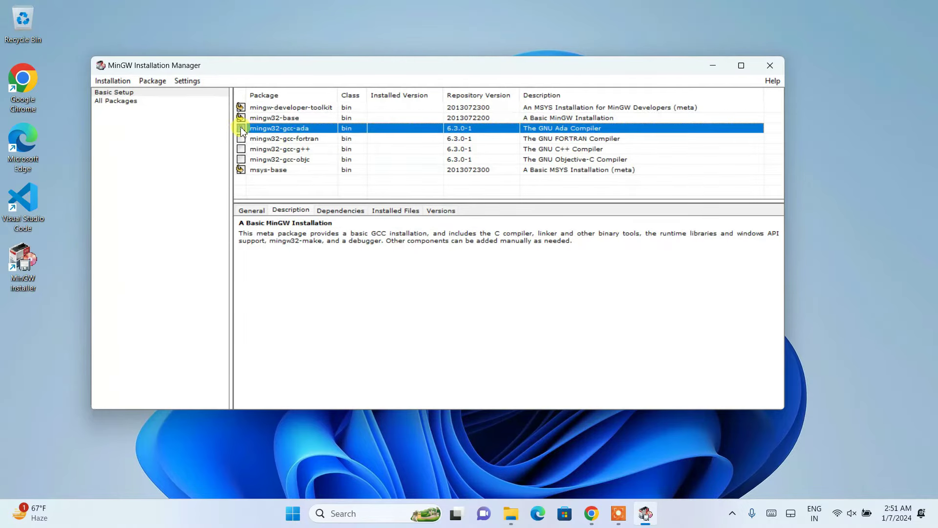
{"action": "left_click", "coordinate": [286, 149]}
{"action": "left_click", "coordinate": [241, 139]}
{"action": "left_click", "coordinate": [288, 159]}
{"action": "left_click", "coordinate": [242, 149]}
{"action": "left_click", "coordinate": [287, 168]}
{"action": "left_click", "coordinate": [247, 161]}
{"action": "left_click", "coordinate": [303, 182]}
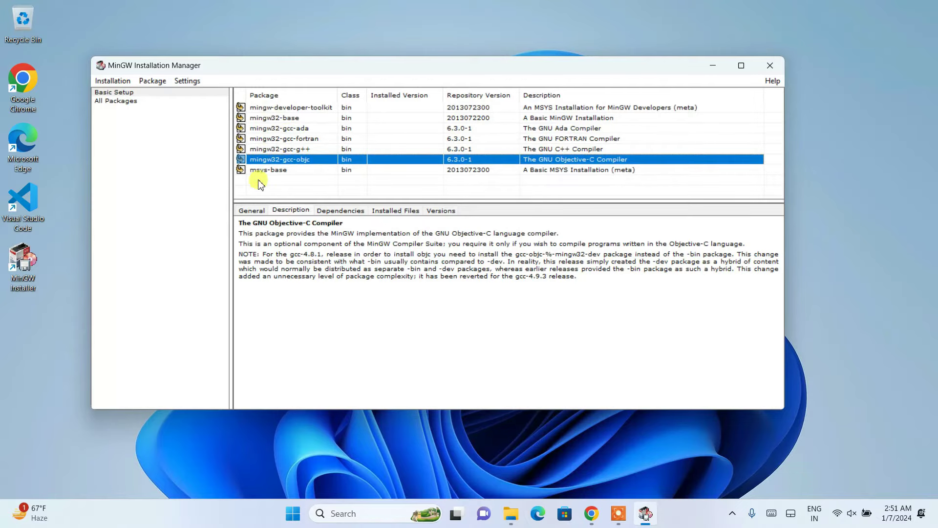
{"action": "left_click", "coordinate": [111, 82]}
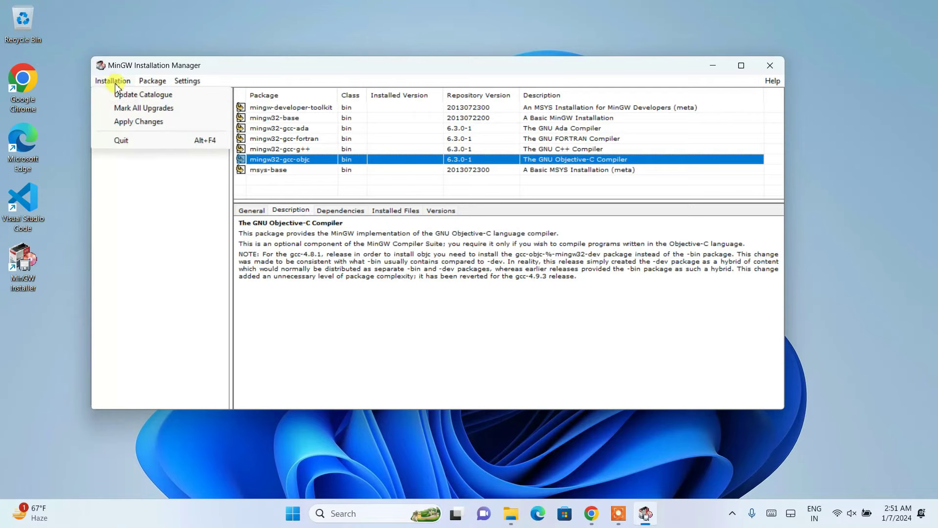
{"action": "left_click", "coordinate": [139, 122]}
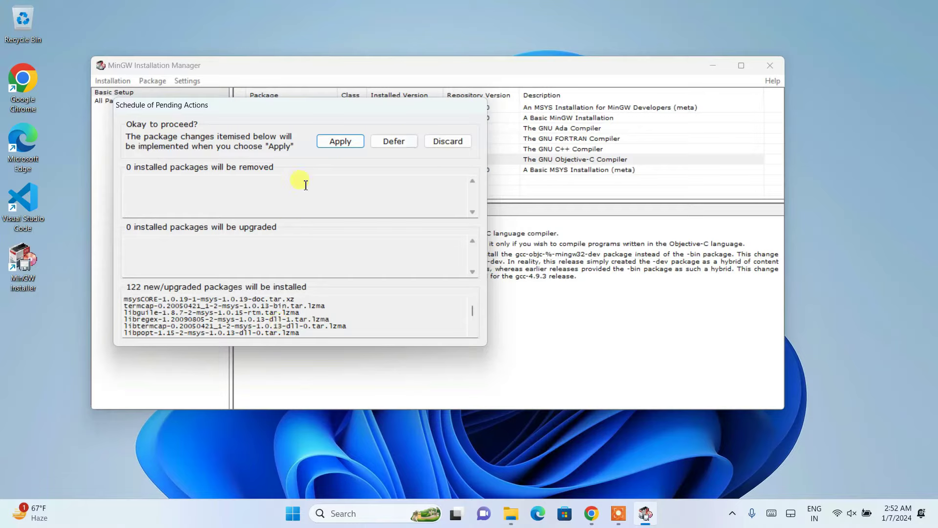
Step: Apply the 122-package installation, dismiss the log, close the manager, and open This PC
{"action": "left_click", "coordinate": [339, 145]}
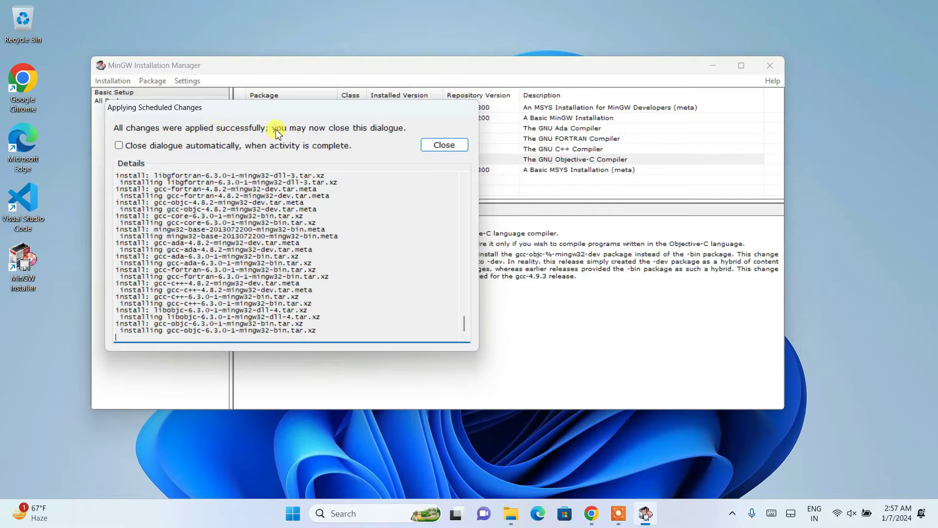
{"action": "scroll", "coordinate": [294, 226], "scroll_direction": "up", "scroll_amount": 5}
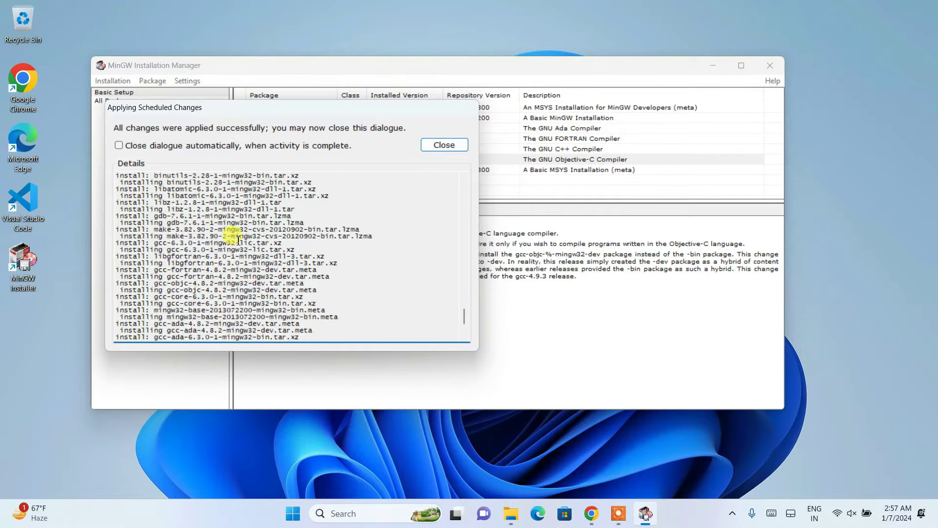
{"action": "scroll", "coordinate": [248, 237], "scroll_direction": "down", "scroll_amount": 4}
{"action": "scroll", "coordinate": [247, 237], "scroll_direction": "down", "scroll_amount": 4}
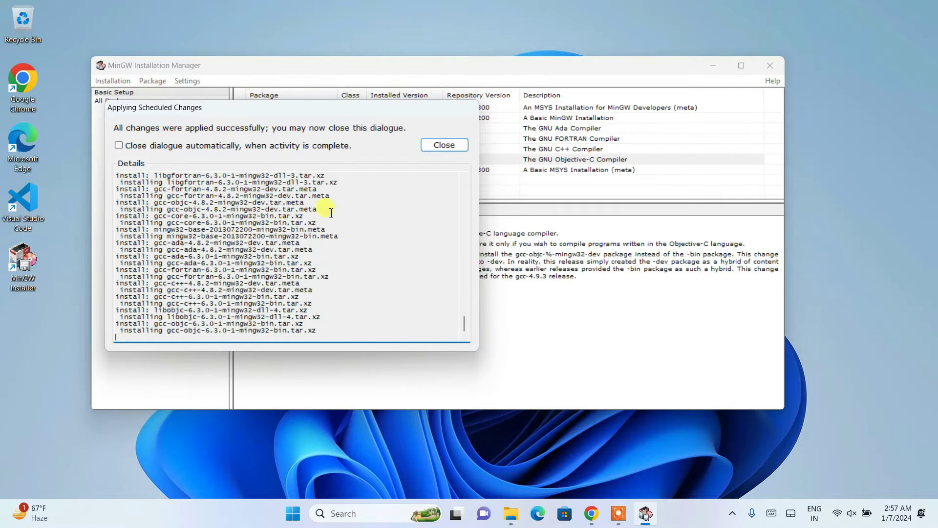
{"action": "left_click", "coordinate": [442, 145]}
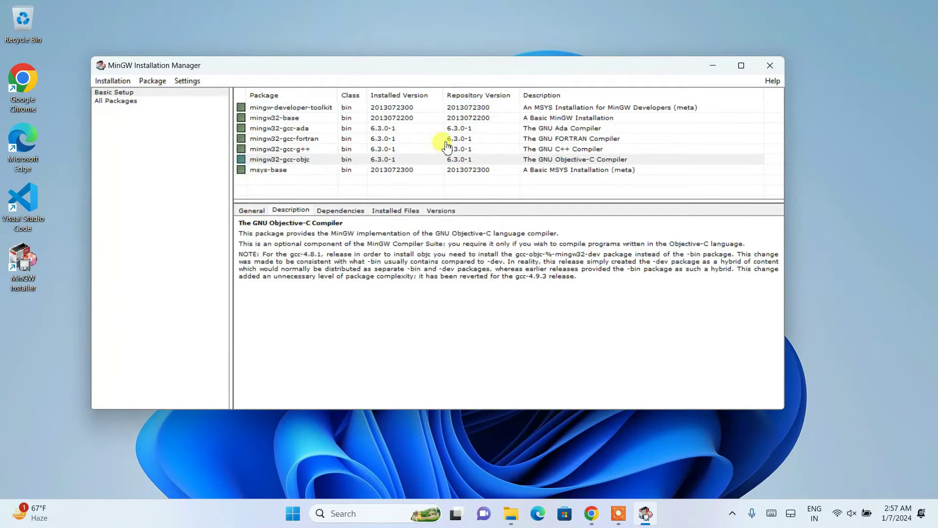
{"action": "left_click", "coordinate": [771, 66]}
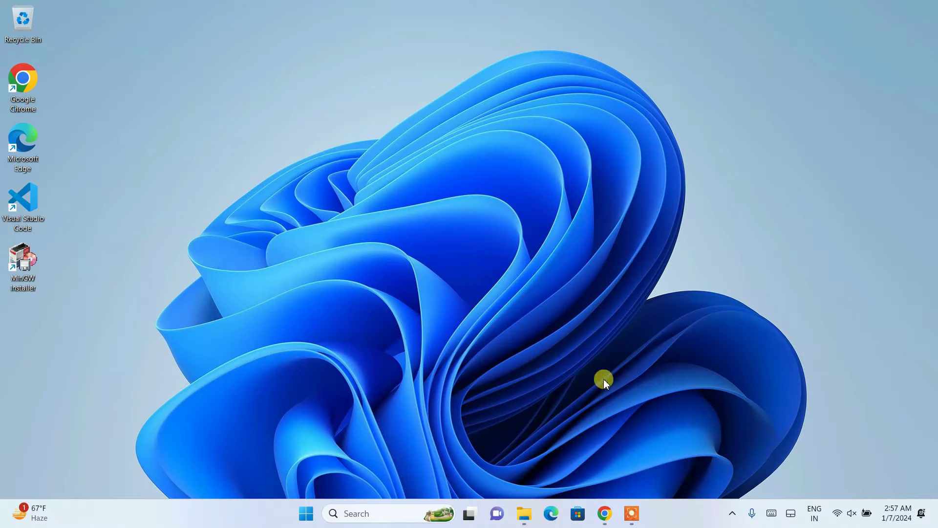
{"action": "left_click", "coordinate": [527, 515]}
Step: Navigate File Explorer to Local Disk (C:) > MinGW > bin
{"action": "double_click", "coordinate": [187, 115]}
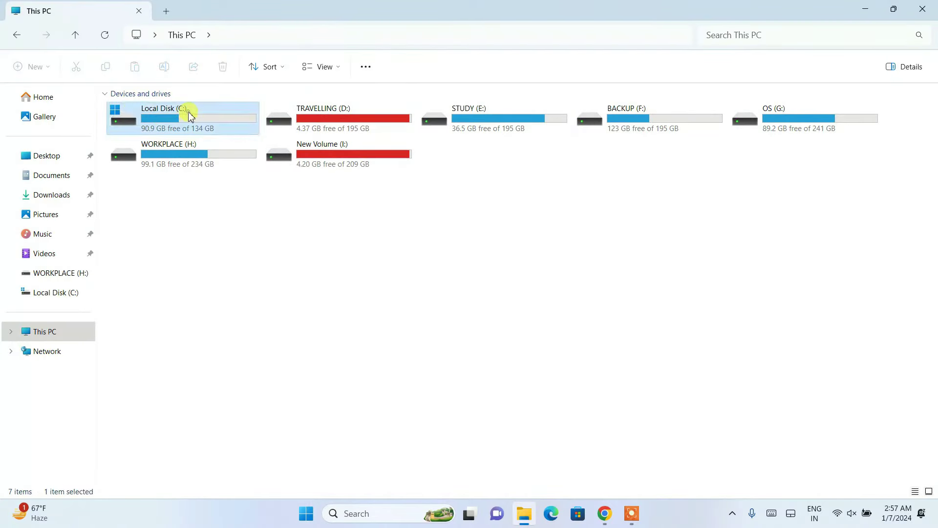
{"action": "left_click", "coordinate": [142, 138]}
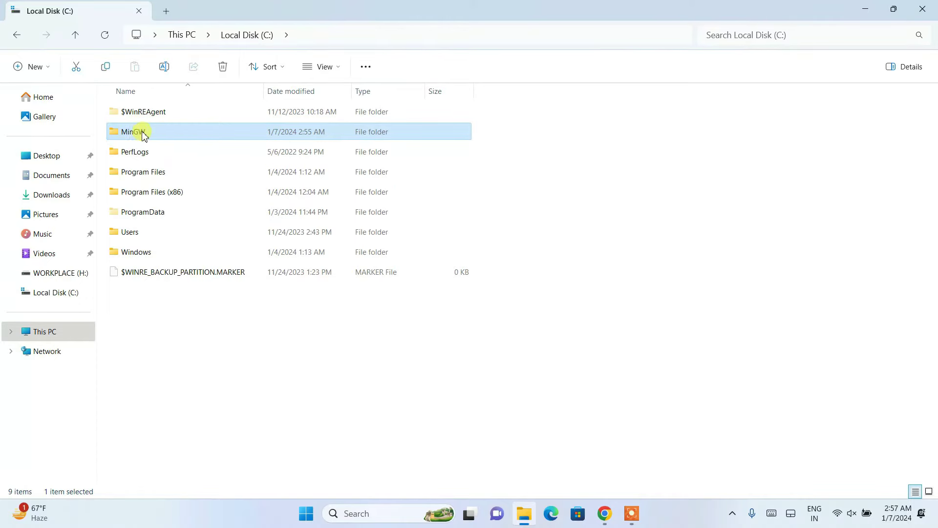
{"action": "left_click_drag", "start_coordinate": [152, 135], "coordinate": [158, 137]}
{"action": "double_click", "coordinate": [176, 133]}
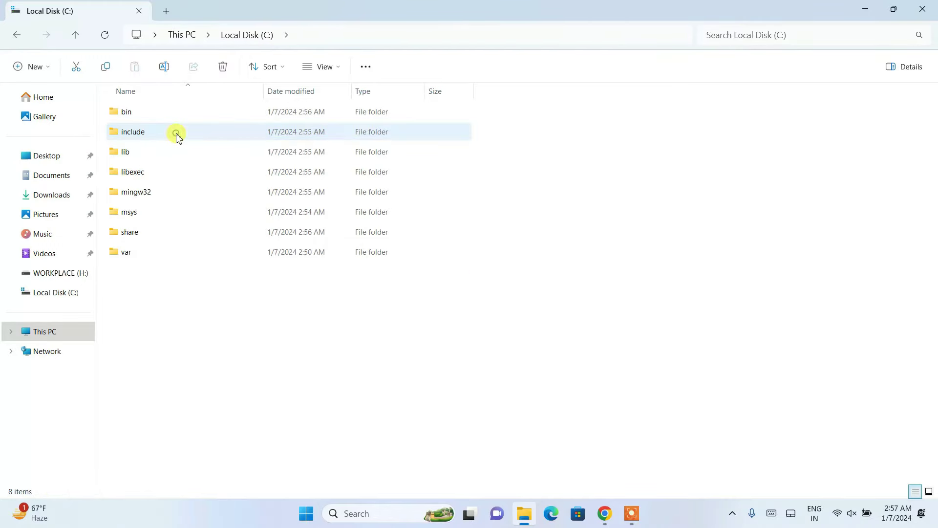
{"action": "left_click", "coordinate": [142, 117]}
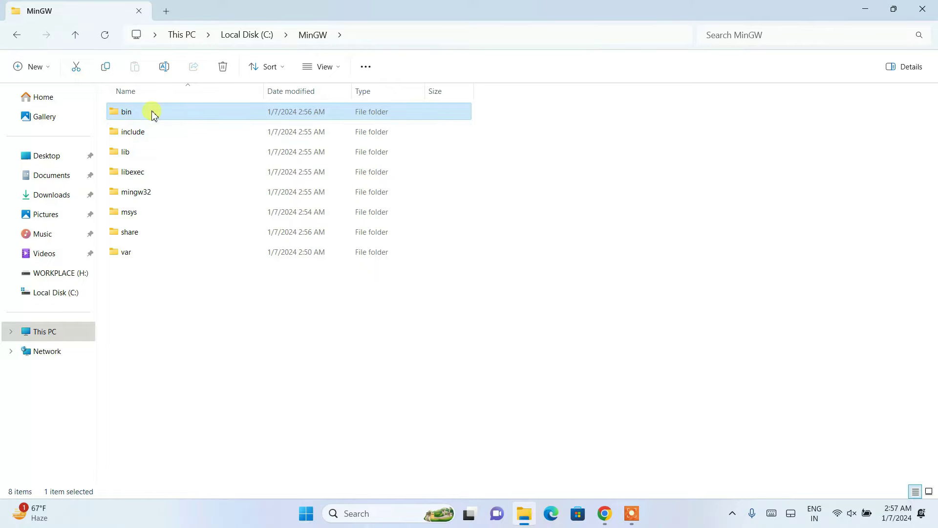
{"action": "double_click", "coordinate": [153, 113]}
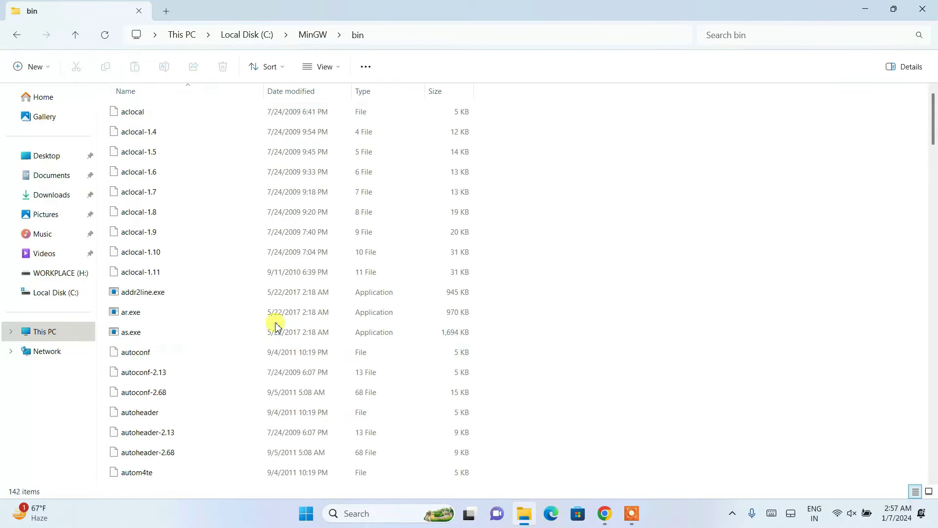
{"action": "scroll", "coordinate": [276, 325], "scroll_direction": "down", "scroll_amount": 20}
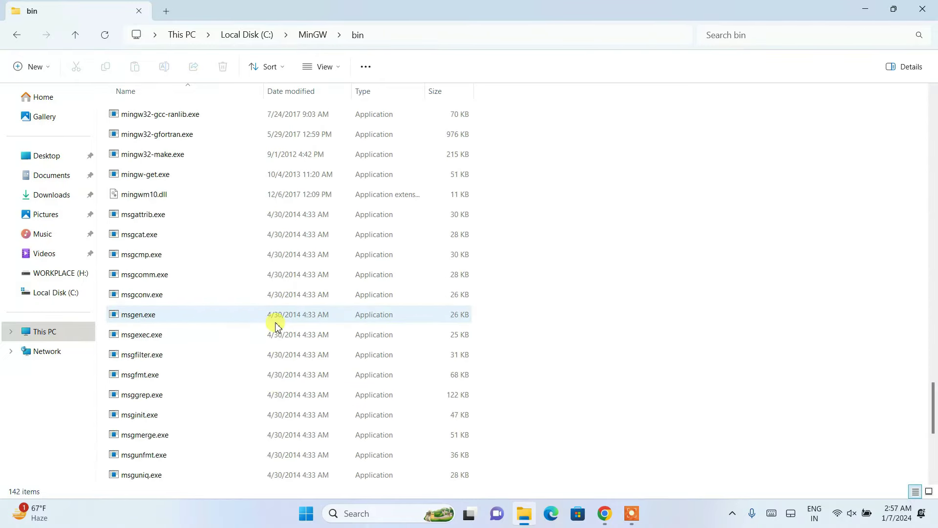
{"action": "scroll", "coordinate": [277, 325], "scroll_direction": "up", "scroll_amount": 20}
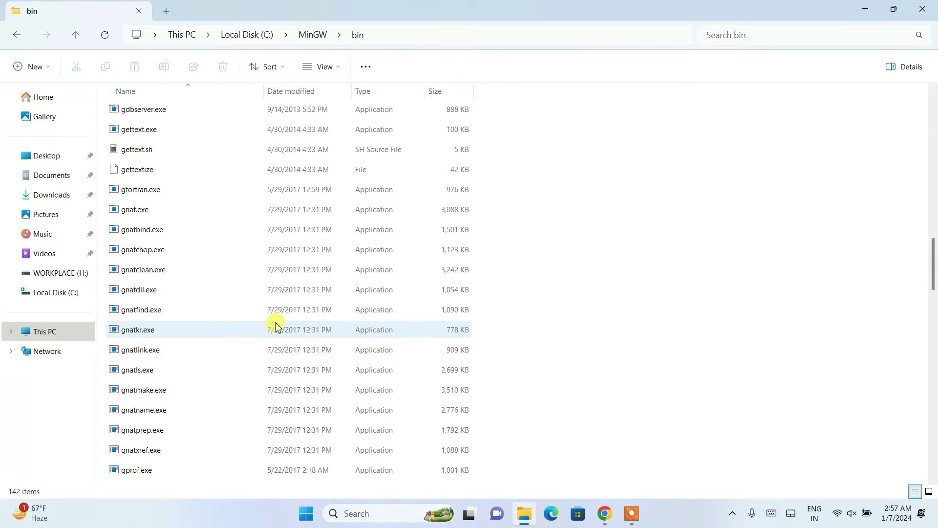
{"action": "scroll", "coordinate": [367, 309], "scroll_direction": "down", "scroll_amount": 20}
{"action": "scroll", "coordinate": [366, 310], "scroll_direction": "up", "scroll_amount": 12}
{"action": "scroll", "coordinate": [395, 198], "scroll_direction": "up", "scroll_amount": 5}
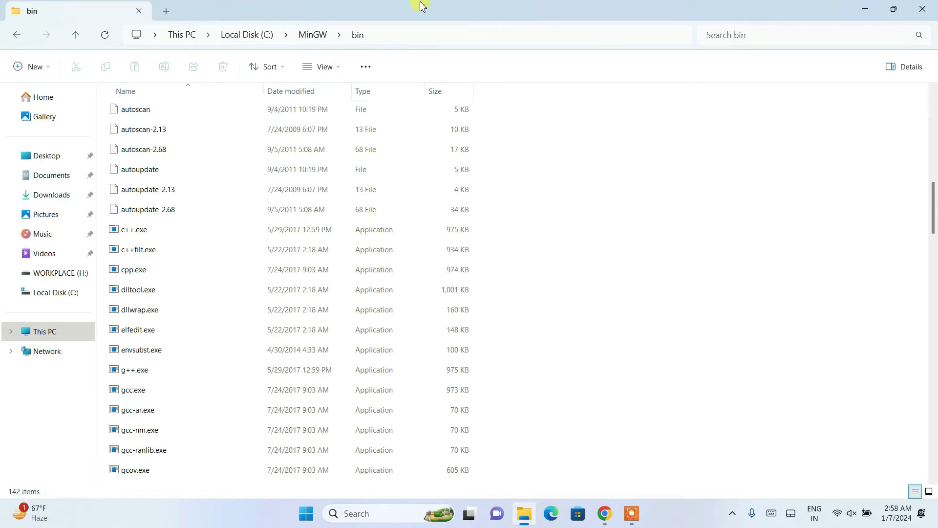
Step: Copy the C:\MinGW\bin path from the address bar and minimize File Explorer
{"action": "left_click", "coordinate": [440, 35]}
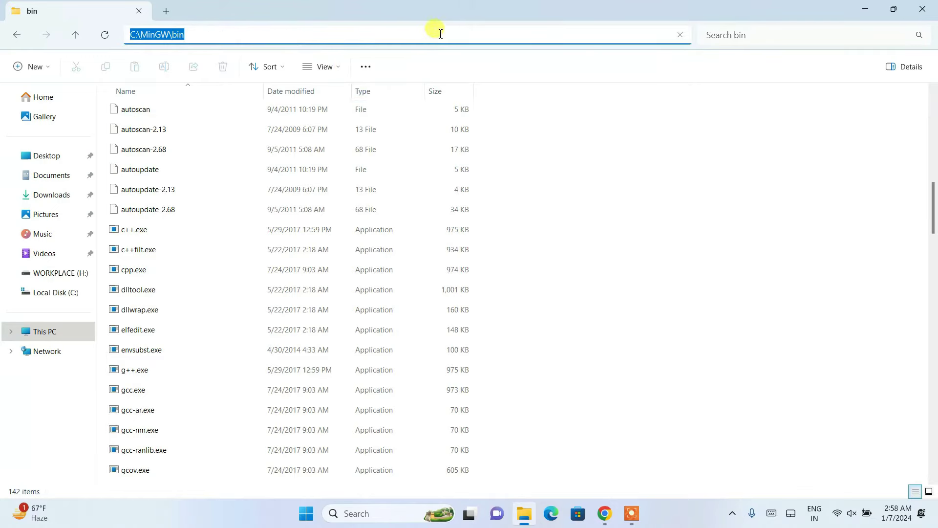
{"action": "right_click", "coordinate": [441, 33]}
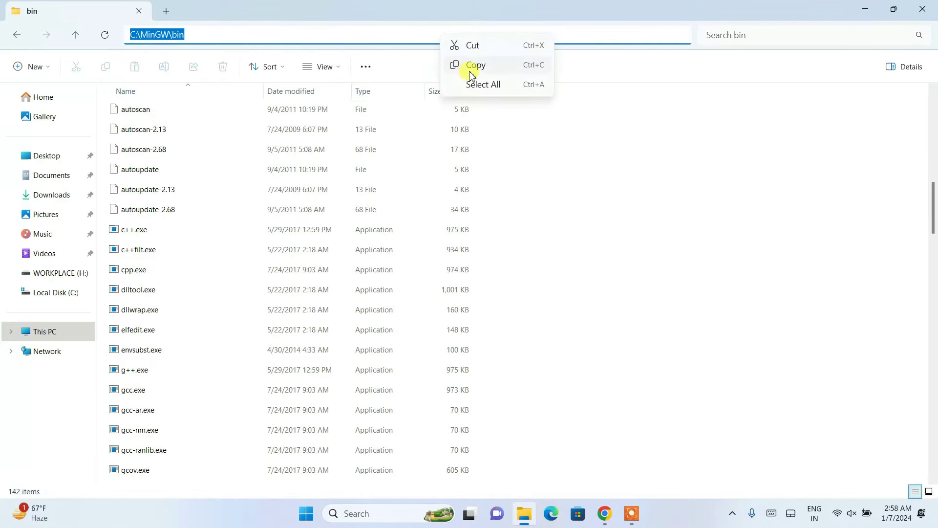
{"action": "left_click", "coordinate": [472, 64]}
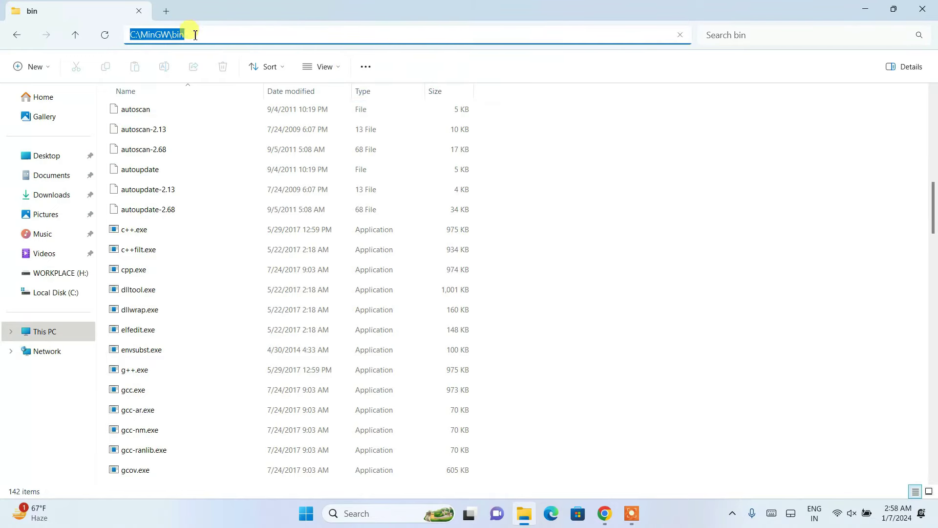
{"action": "left_click", "coordinate": [865, 10]}
{"action": "left_click", "coordinate": [367, 512]}
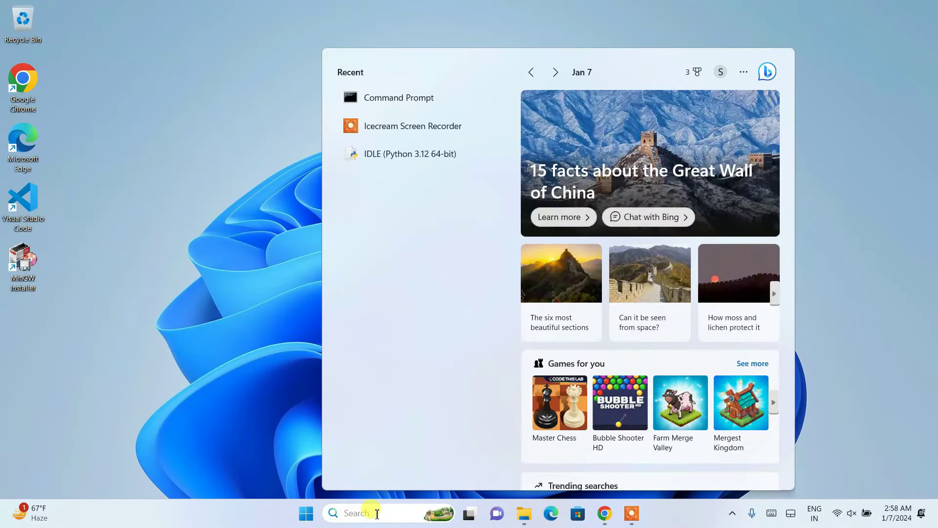
Step: Search 'environ' and open Edit the system environment variables in System Properties
{"action": "type", "text": "enb"}
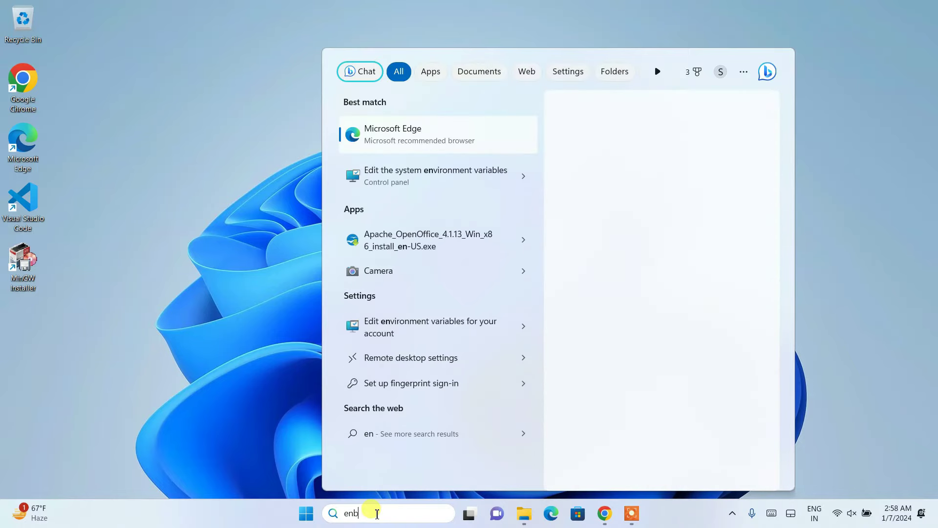
{"action": "key", "text": "BackSpace"}
{"action": "type", "text": "vir"}
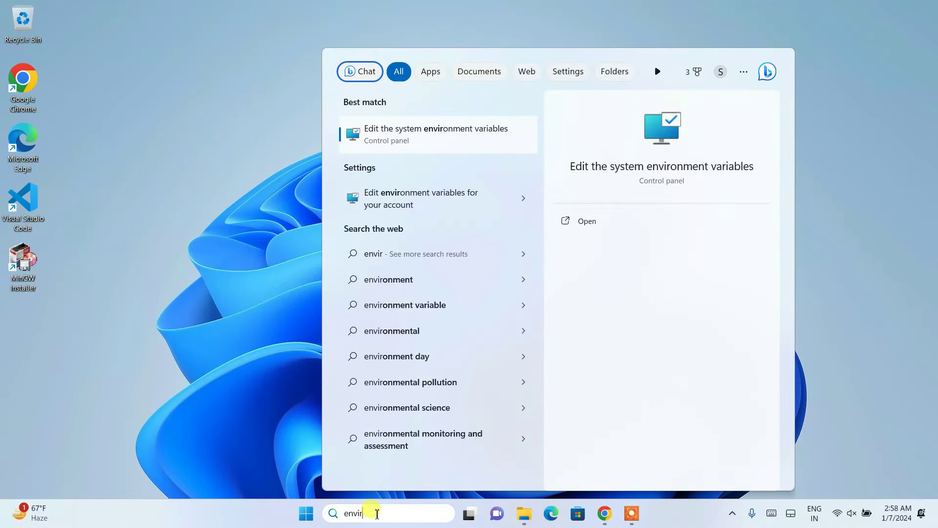
{"action": "type", "text": "on"}
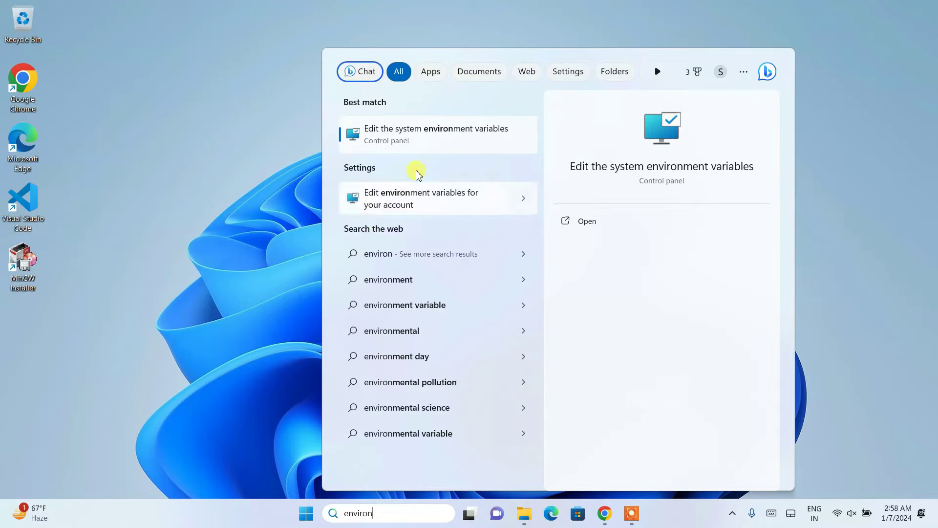
{"action": "left_click", "coordinate": [490, 133]}
{"action": "left_click_drag", "start_coordinate": [173, 98], "coordinate": [202, 84]}
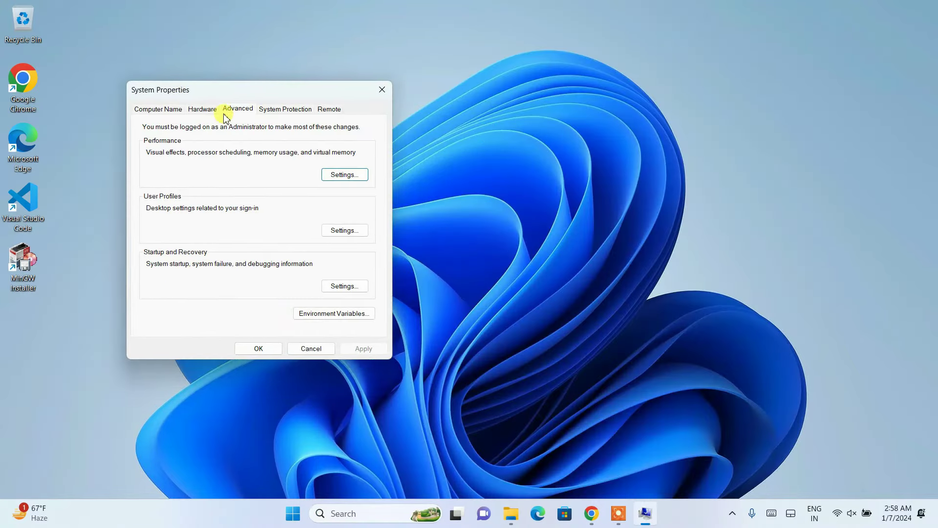
Step: Open the system Path variable for editing from Environment Variables
{"action": "left_click", "coordinate": [312, 317]}
{"action": "left_click_drag", "start_coordinate": [368, 58], "coordinate": [349, 38]}
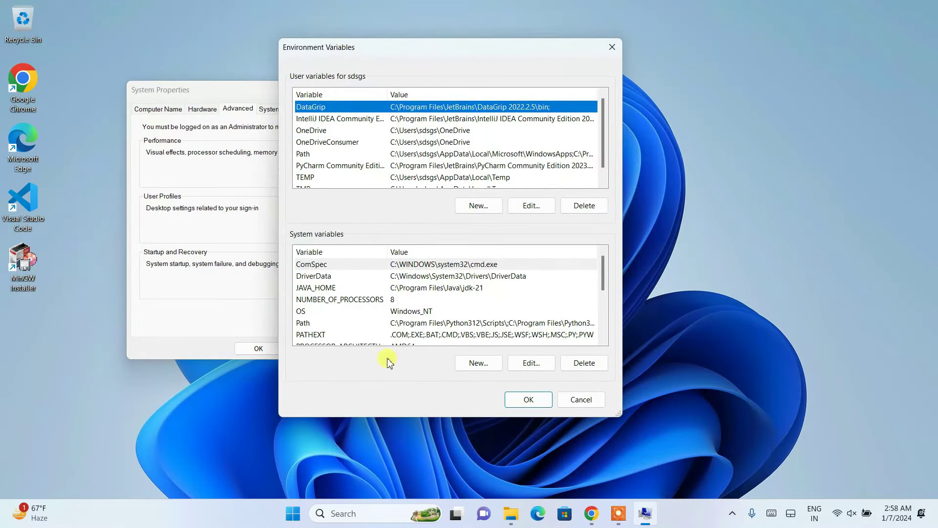
{"action": "scroll", "coordinate": [457, 291], "scroll_direction": "down", "scroll_amount": 1}
{"action": "left_click", "coordinate": [386, 287]}
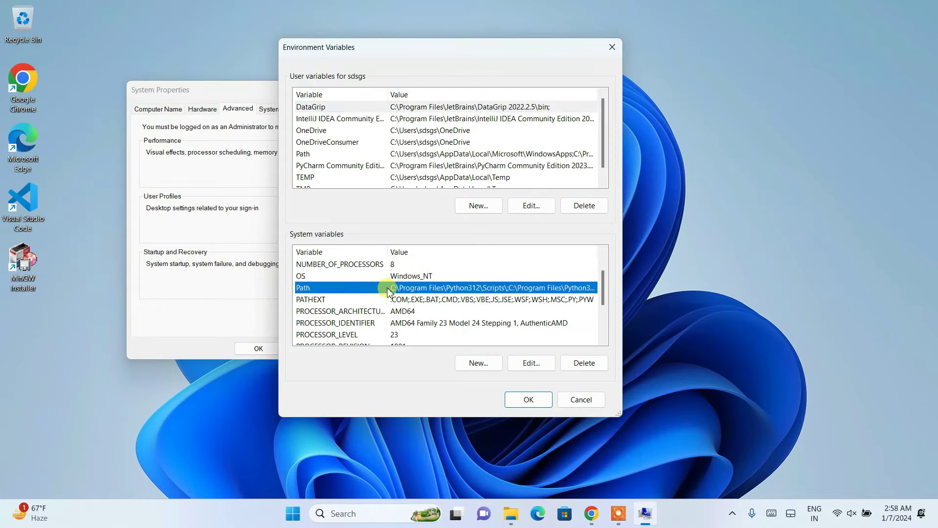
{"action": "left_click", "coordinate": [535, 364]}
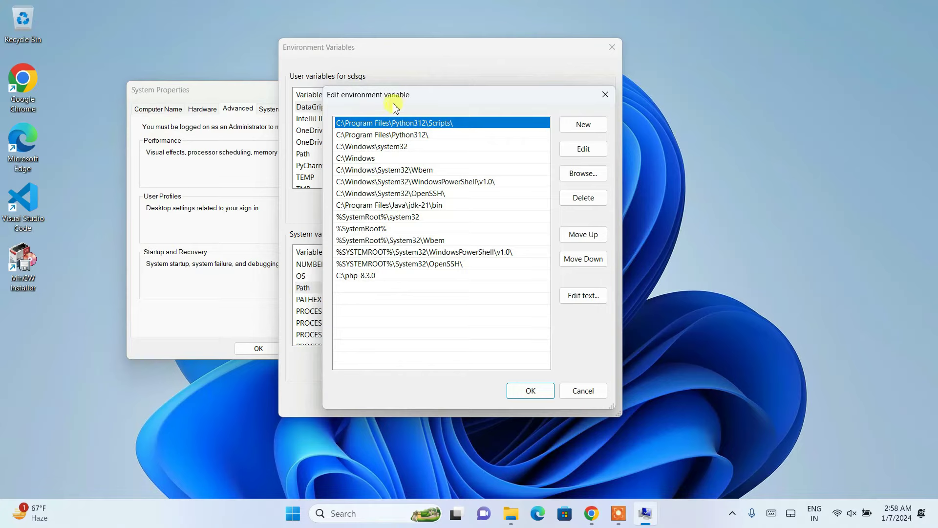
Step: Add C:\MinGW\bin as a new Path entry and confirm all three dialogs with OK
{"action": "left_click_drag", "start_coordinate": [387, 99], "coordinate": [363, 97]}
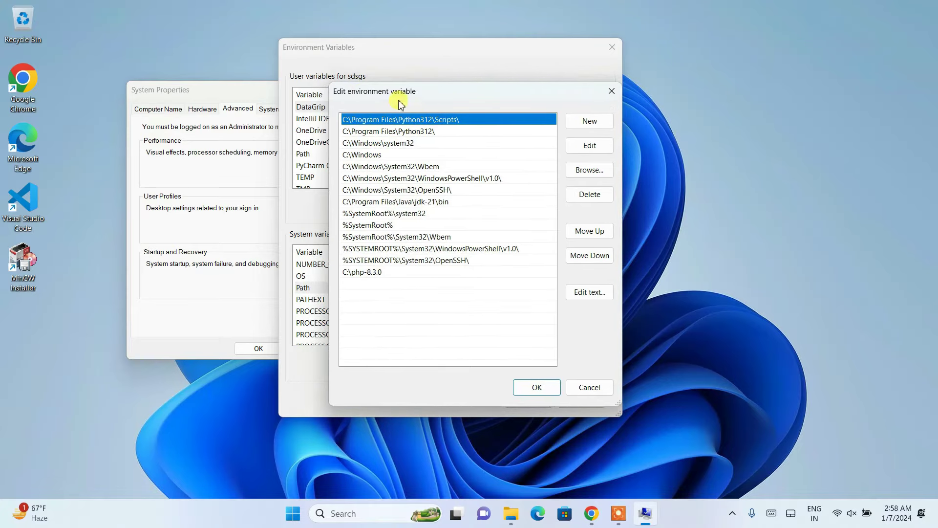
{"action": "left_click", "coordinate": [582, 117]}
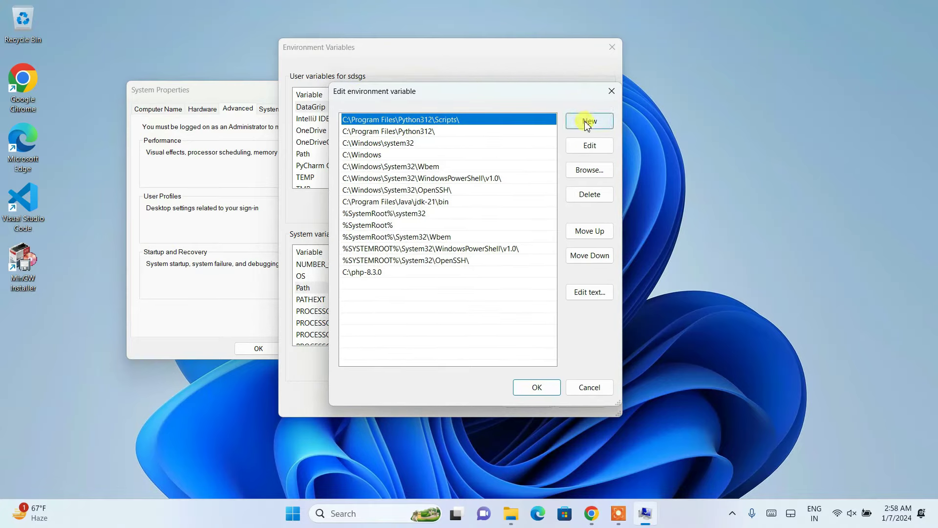
{"action": "right_click", "coordinate": [351, 286]}
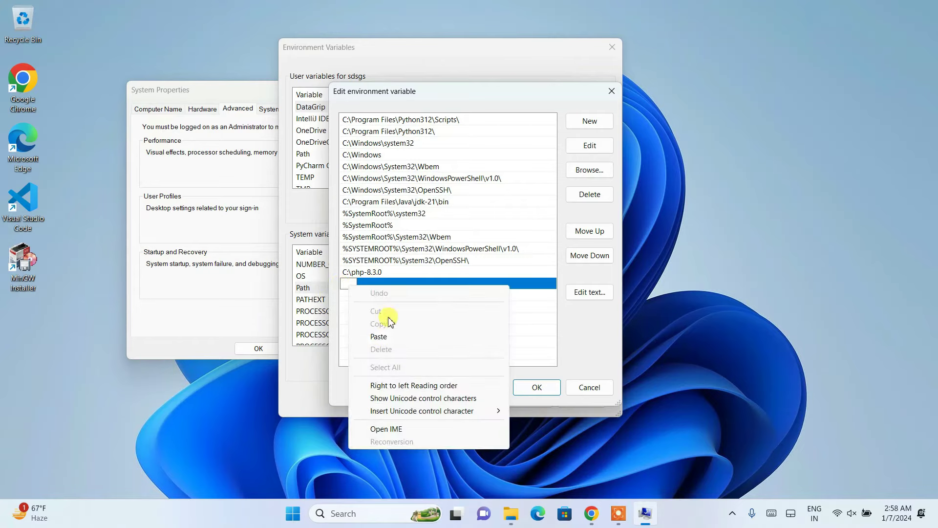
{"action": "left_click", "coordinate": [384, 335]}
{"action": "left_click", "coordinate": [431, 329]}
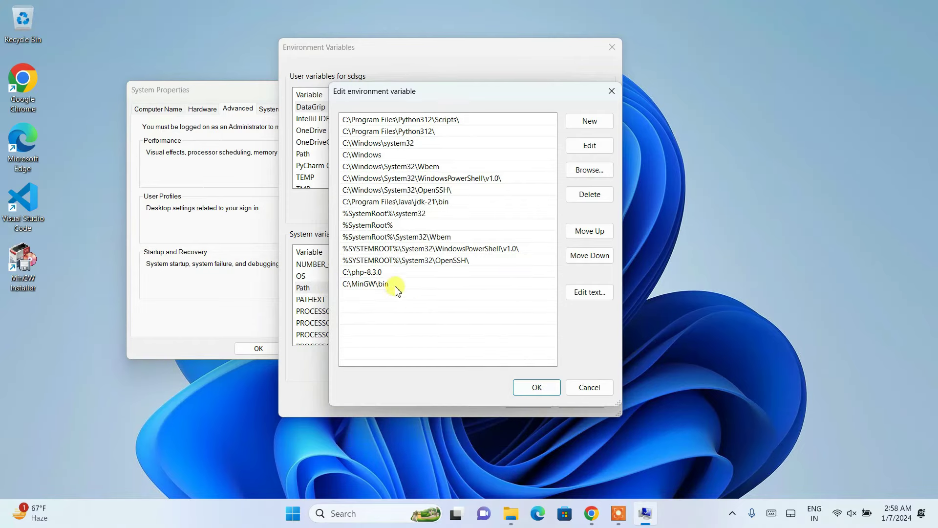
{"action": "left_click", "coordinate": [535, 388]}
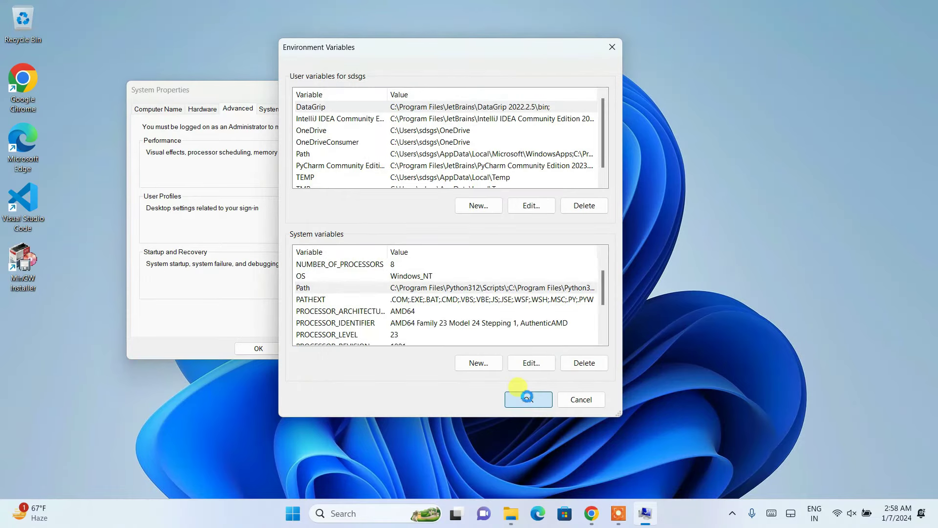
{"action": "left_click", "coordinate": [529, 398]}
{"action": "left_click", "coordinate": [258, 349]}
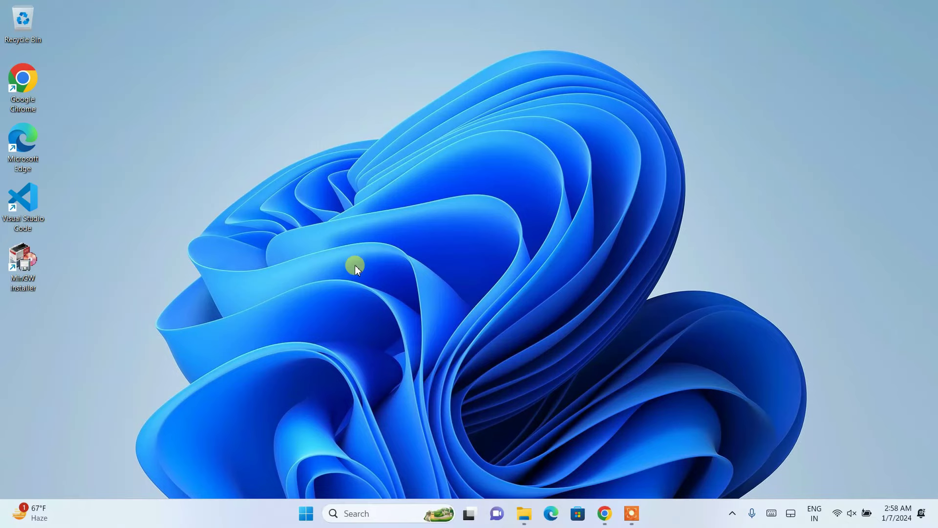
Step: Search Windows for cmd and launch Command Prompt
{"action": "left_click", "coordinate": [350, 511]}
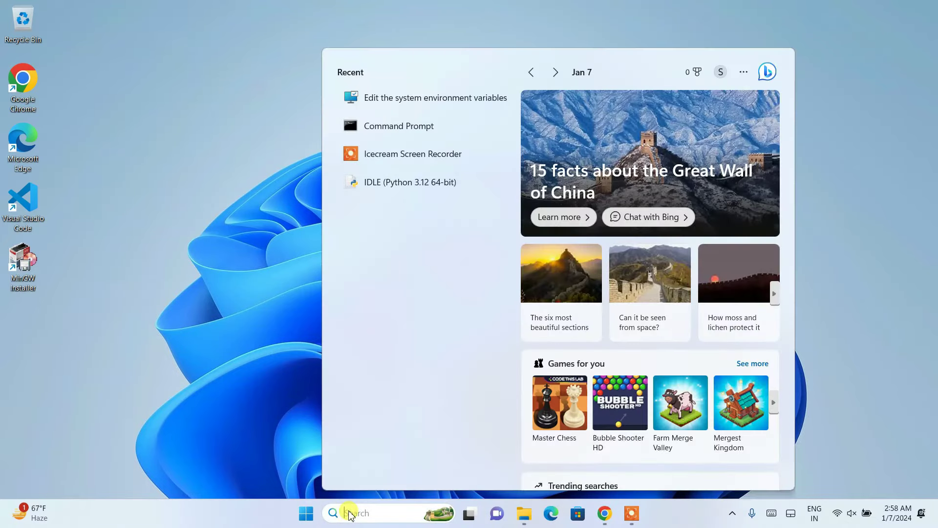
{"action": "type", "text": "cmd"}
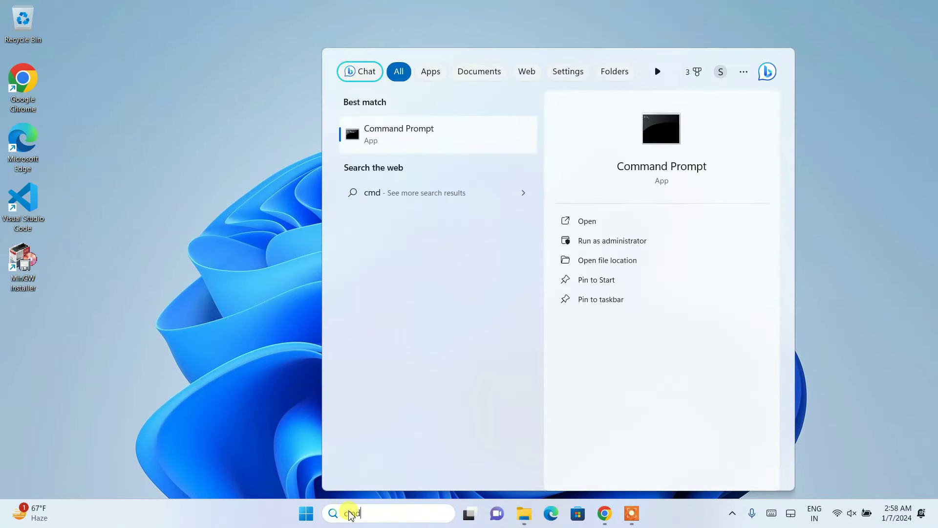
{"action": "left_click", "coordinate": [404, 150]}
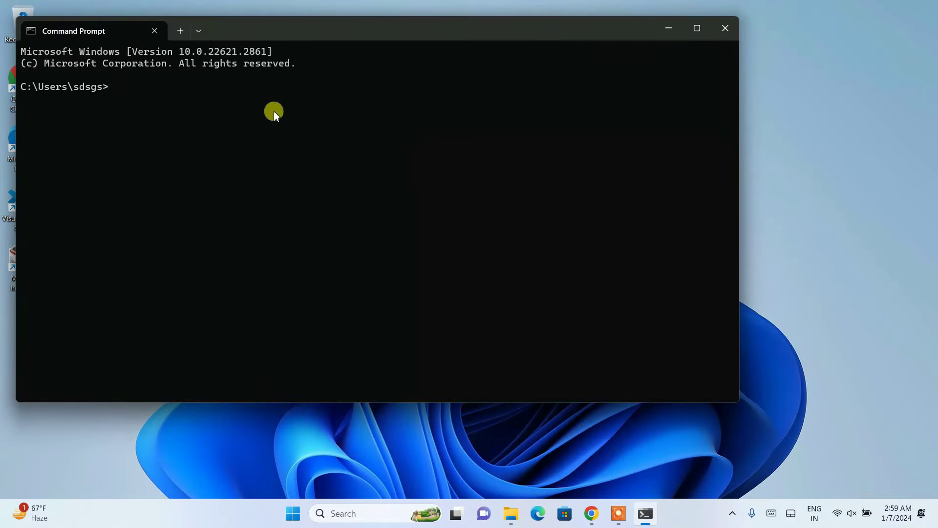
Step: Run g++ --version in Command Prompt and highlight the reported MinGW GCC 6.3.0 version
{"action": "left_click_drag", "start_coordinate": [260, 31], "coordinate": [360, 38]}
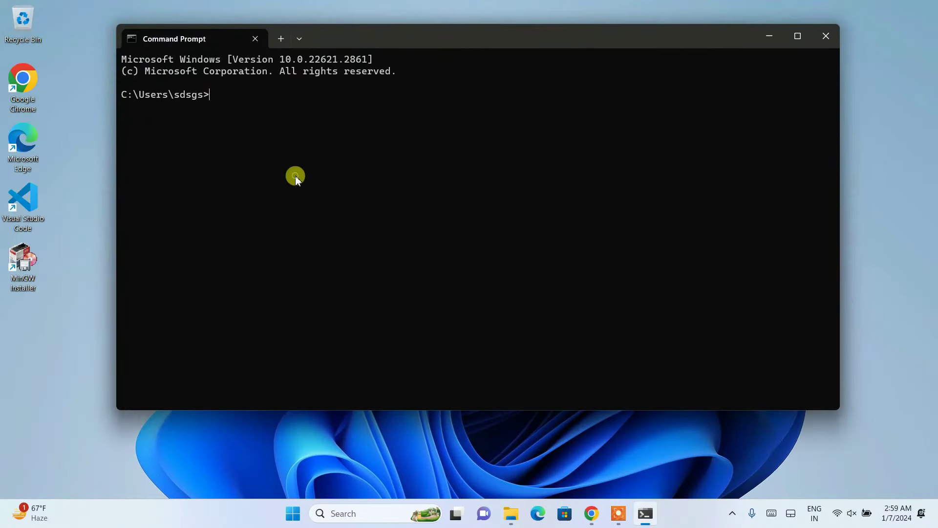
{"action": "type", "text": "g++ --version"}
{"action": "key", "text": "Return"}
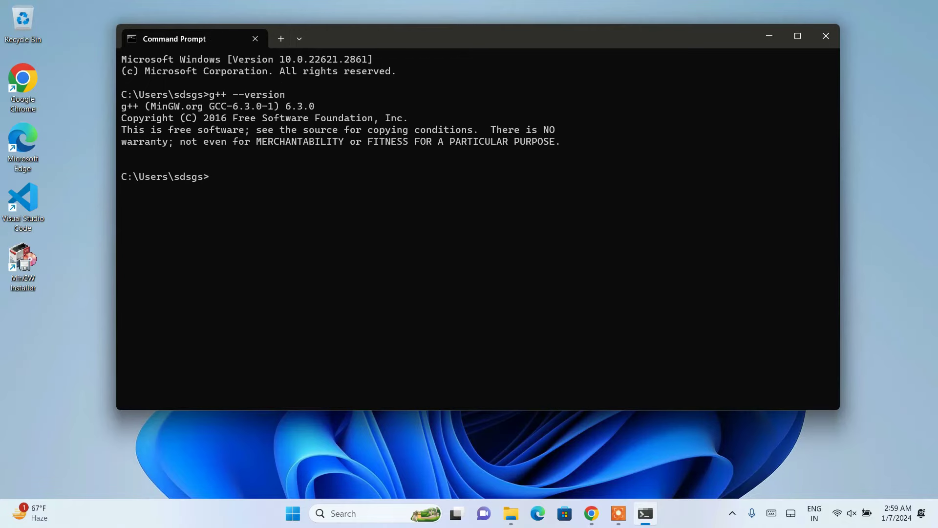
{"action": "left_click_drag", "start_coordinate": [122, 105], "coordinate": [267, 130]}
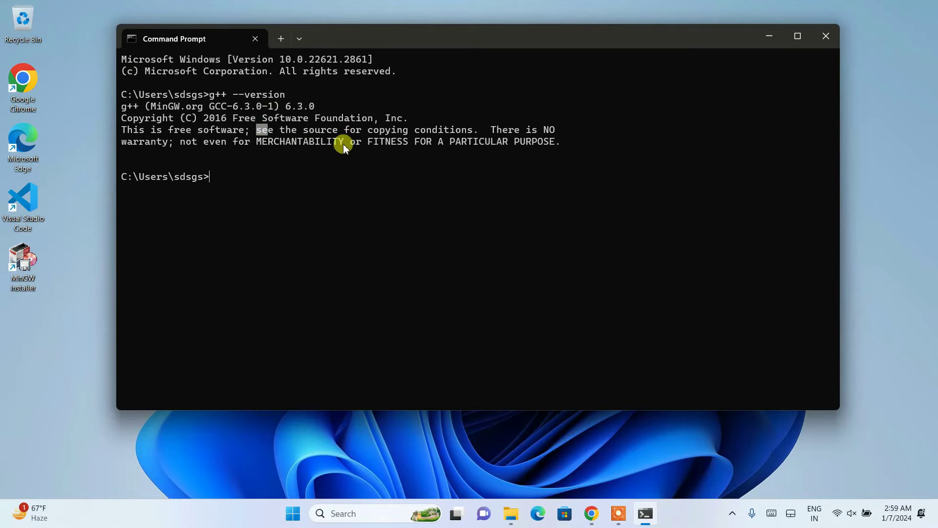
{"action": "left_click", "coordinate": [253, 154]}
Step: Re-highlight the version and copyright lines, close Command Prompt, and open the desktop context menu
{"action": "left_click_drag", "start_coordinate": [573, 141], "coordinate": [54, 58]}
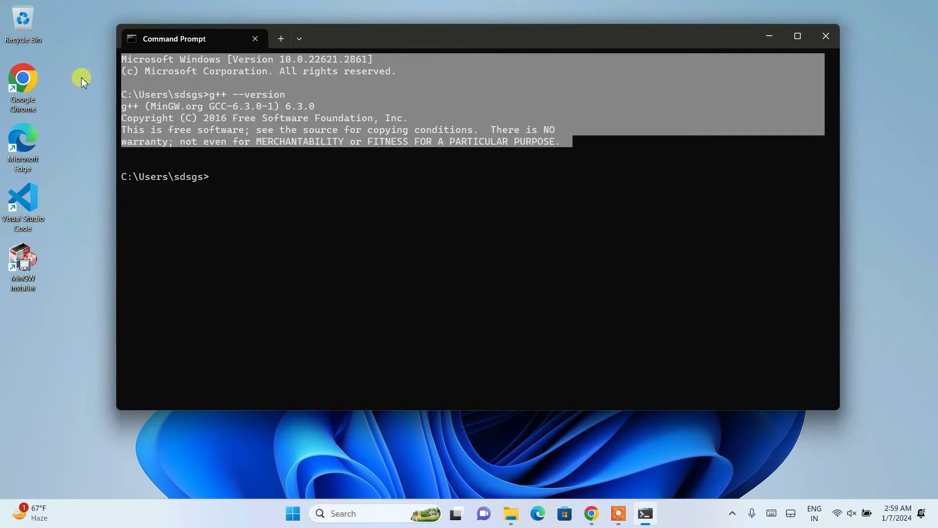
{"action": "left_click", "coordinate": [356, 147]}
{"action": "left_click_drag", "start_coordinate": [126, 107], "coordinate": [238, 119]}
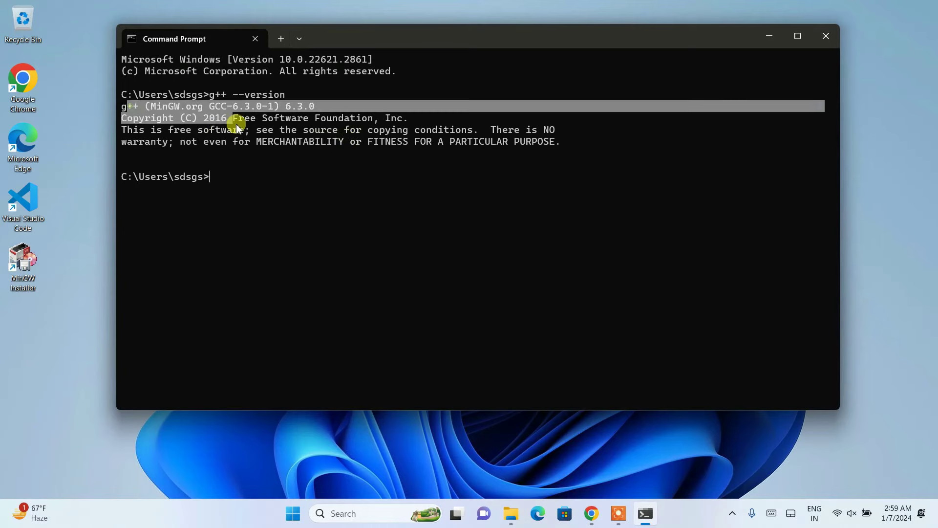
{"action": "left_click", "coordinate": [274, 164]}
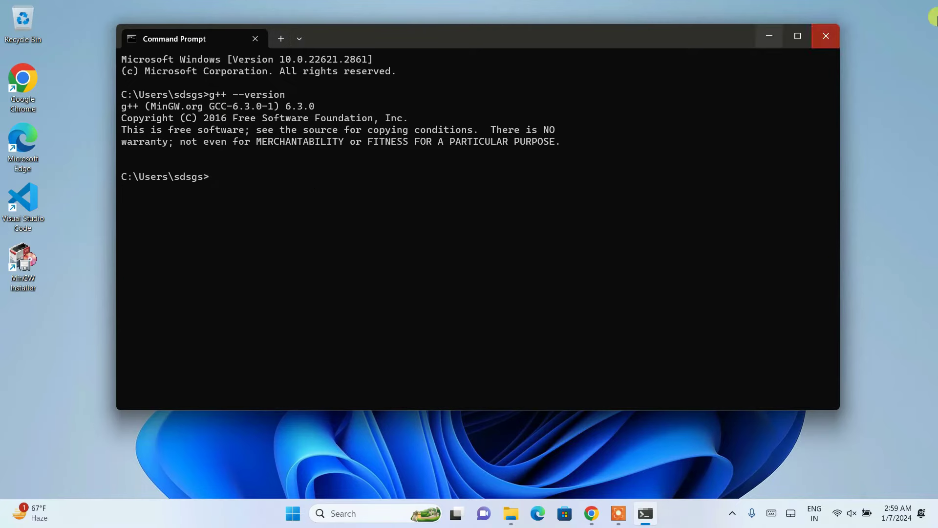
{"action": "left_click", "coordinate": [825, 36]}
{"action": "right_click", "coordinate": [106, 21]}
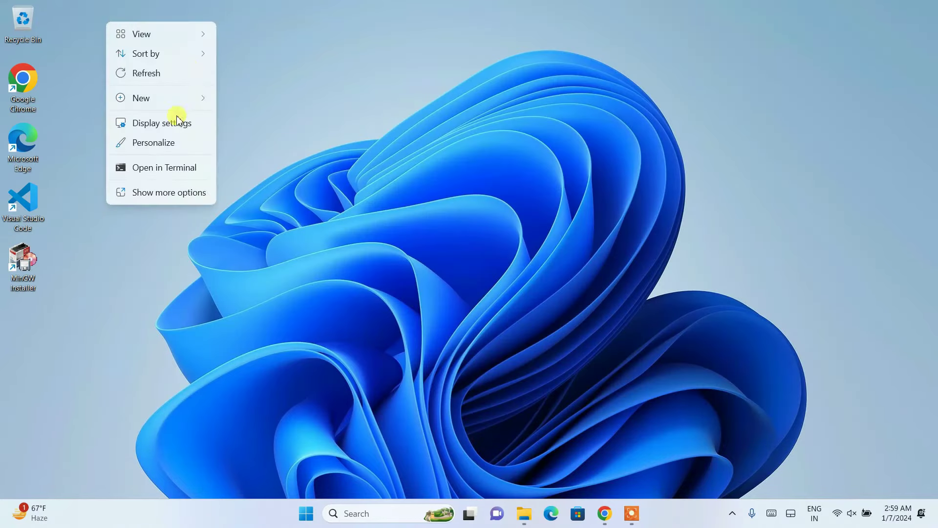
Step: Create a new folder on the desktop named cProgrs
{"action": "mouse_move", "coordinate": [152, 100]}
{"action": "left_click", "coordinate": [252, 104]}
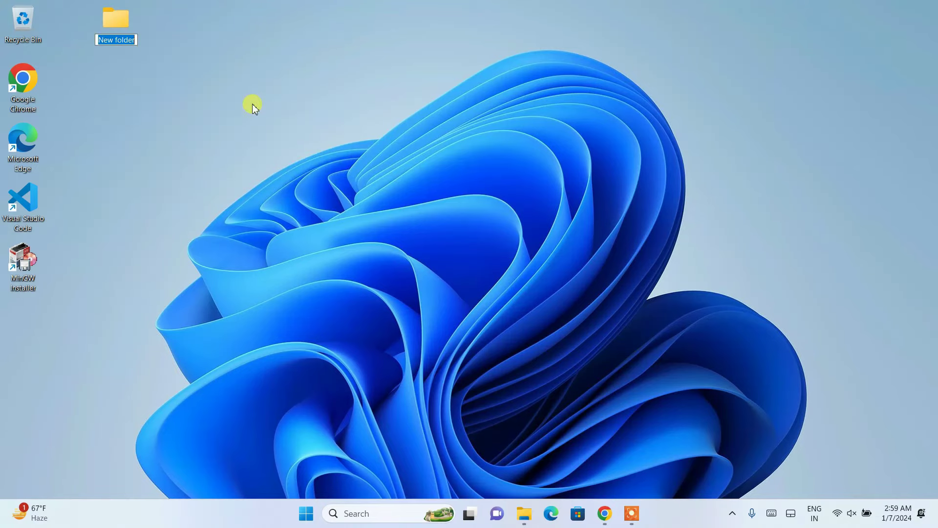
{"action": "type", "text": "cProgrs"}
{"action": "key", "text": "Return"}
{"action": "key", "text": "Return"}
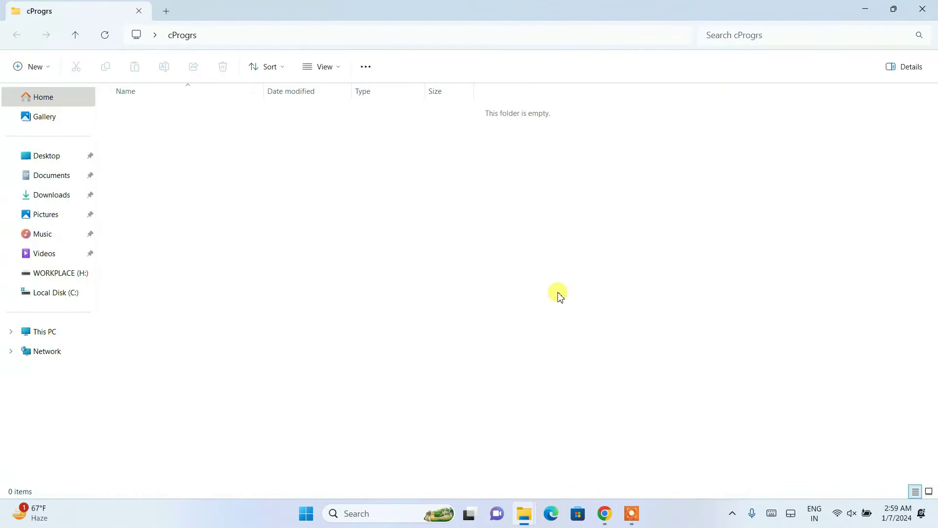
Step: Create a new text document inside the cProgrs folder
{"action": "right_click", "coordinate": [243, 148]}
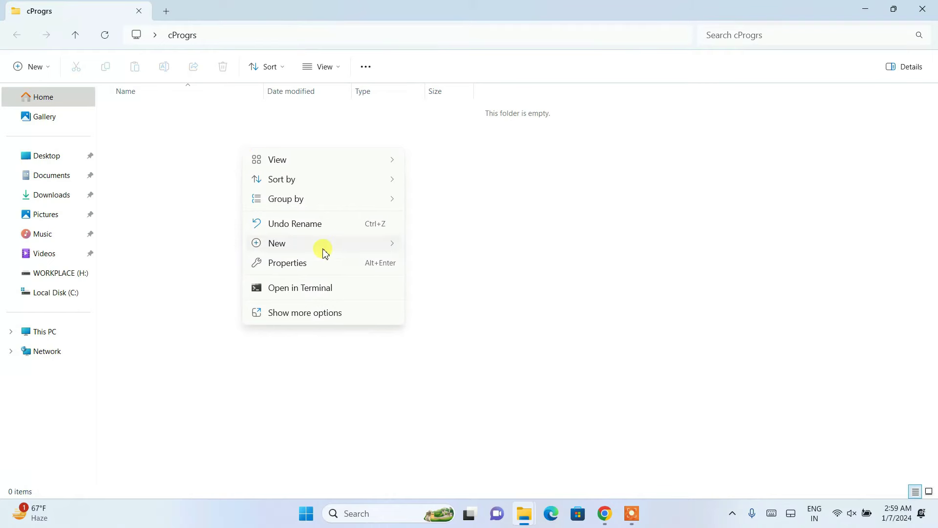
{"action": "mouse_move", "coordinate": [329, 249]}
{"action": "left_click", "coordinate": [442, 307]}
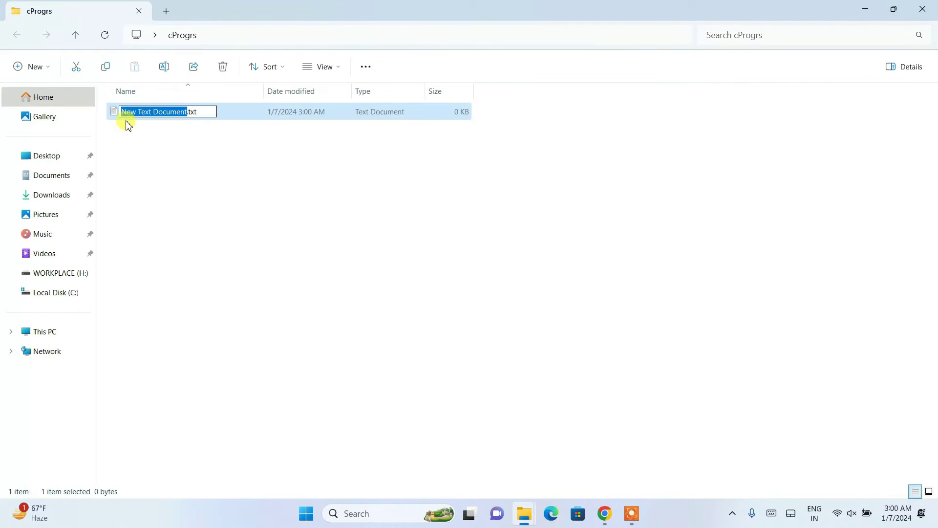
Step: Rename the file to helloWorld.c, accepting the change of extension to .c
{"action": "type", "text": "helloWorld.c"}
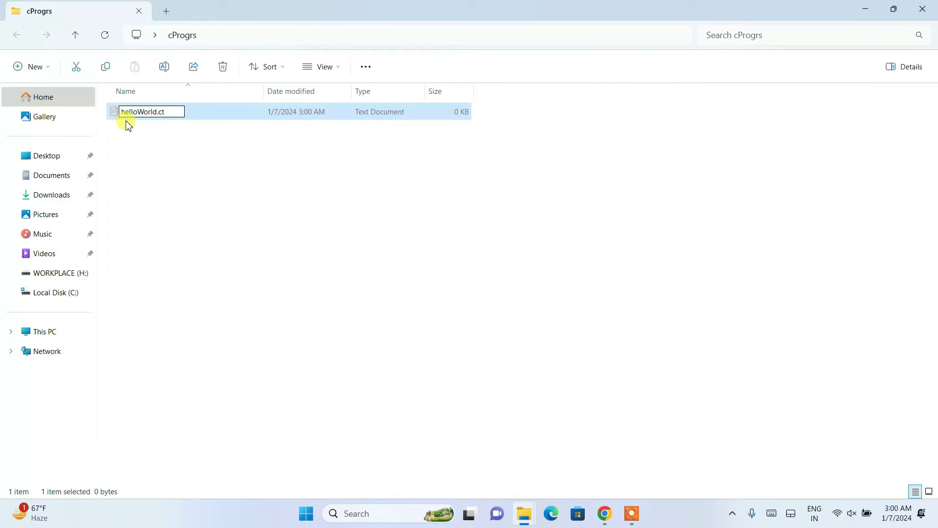
{"action": "key", "text": "Return"}
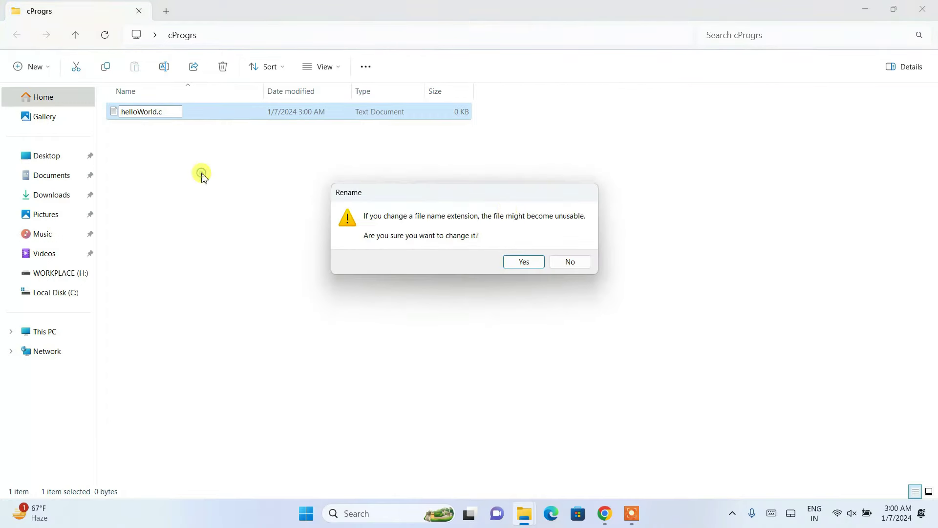
{"action": "left_click", "coordinate": [522, 261]}
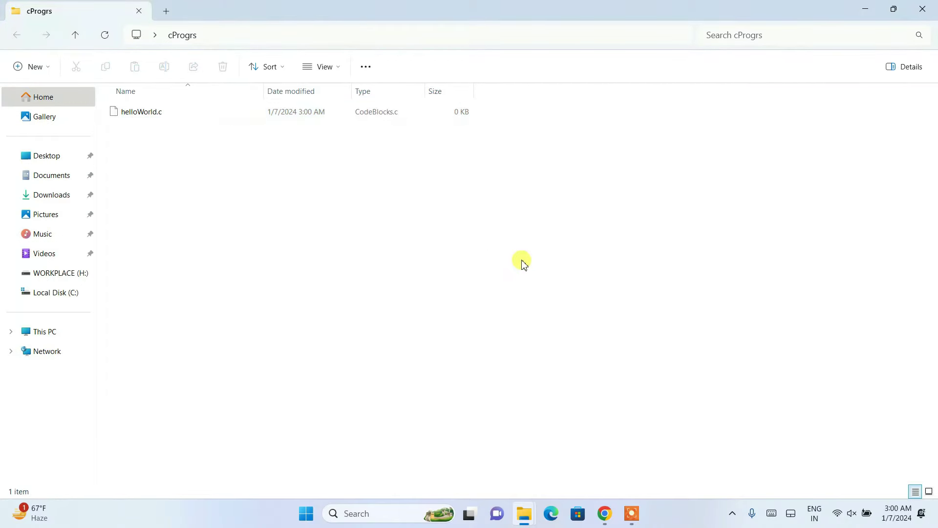
{"action": "left_click", "coordinate": [181, 117]}
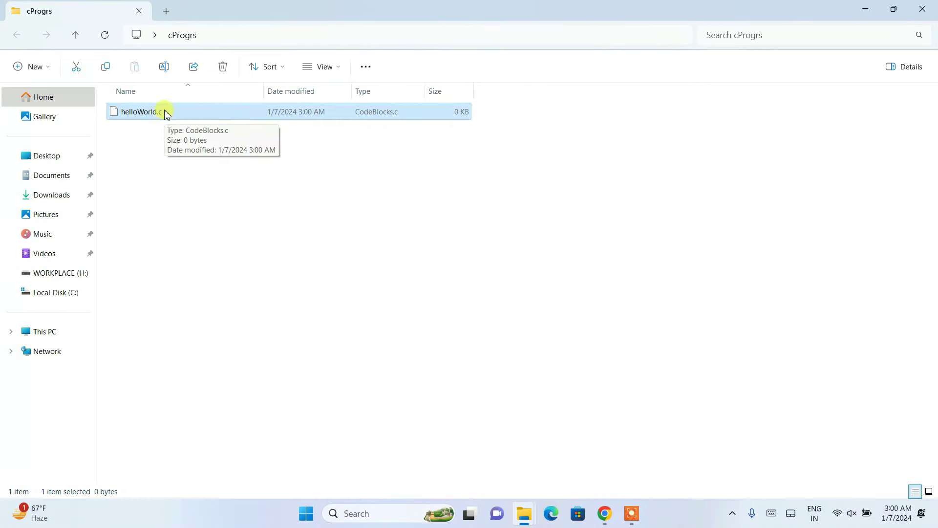
{"action": "left_click", "coordinate": [179, 186]}
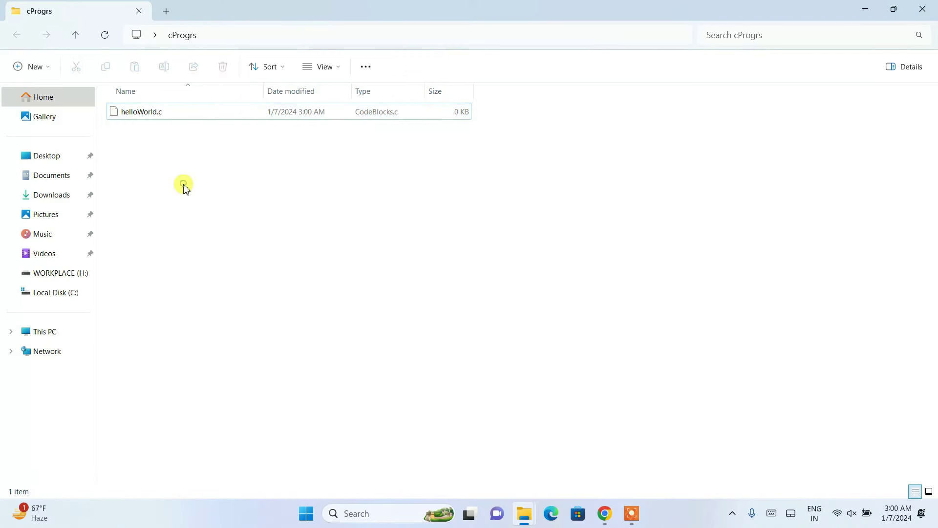
Step: Check in View > Show that File name extensions is ticked, changing nothing
{"action": "left_click", "coordinate": [246, 117]}
{"action": "left_click", "coordinate": [326, 71]}
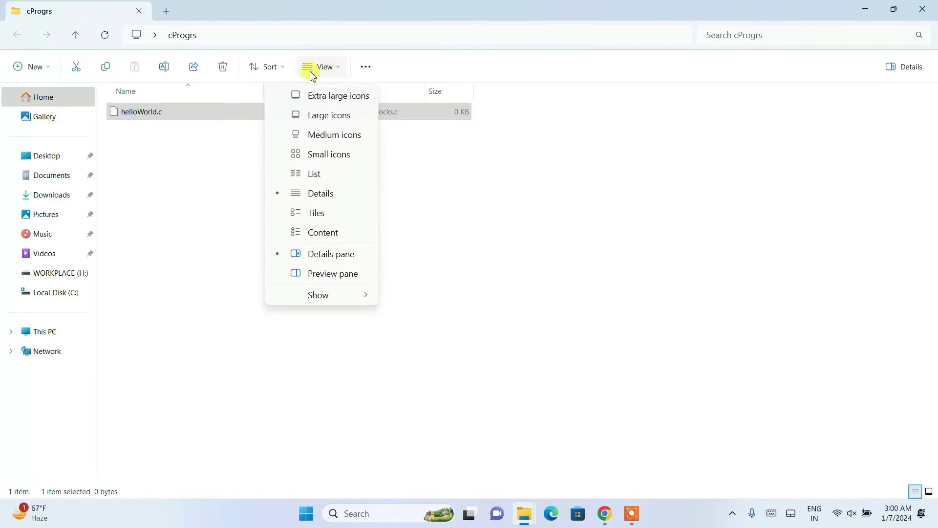
{"action": "left_click", "coordinate": [314, 294]}
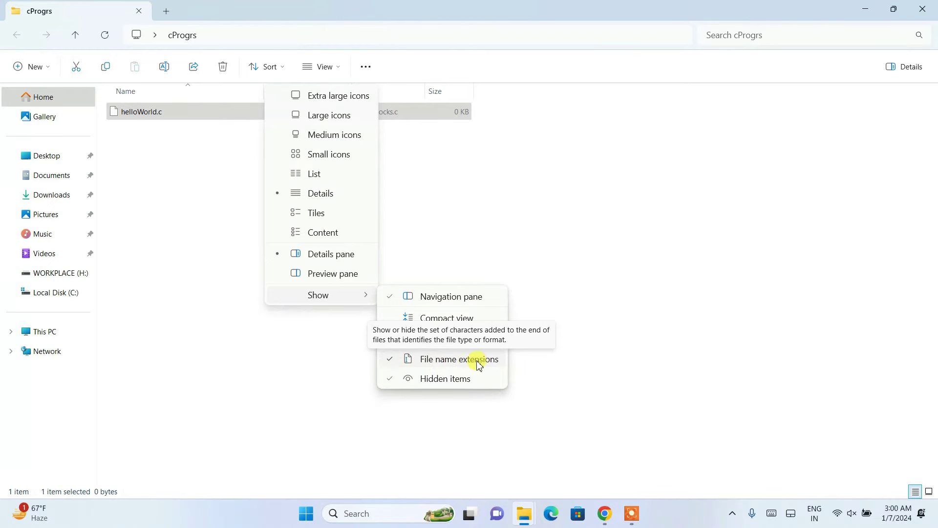
{"action": "left_click", "coordinate": [205, 171]}
{"action": "left_click", "coordinate": [205, 171]}
Step: Select helloWorld.c, cancel a rename leaving its name unchanged, and bring up its context menu
{"action": "left_click", "coordinate": [166, 113]}
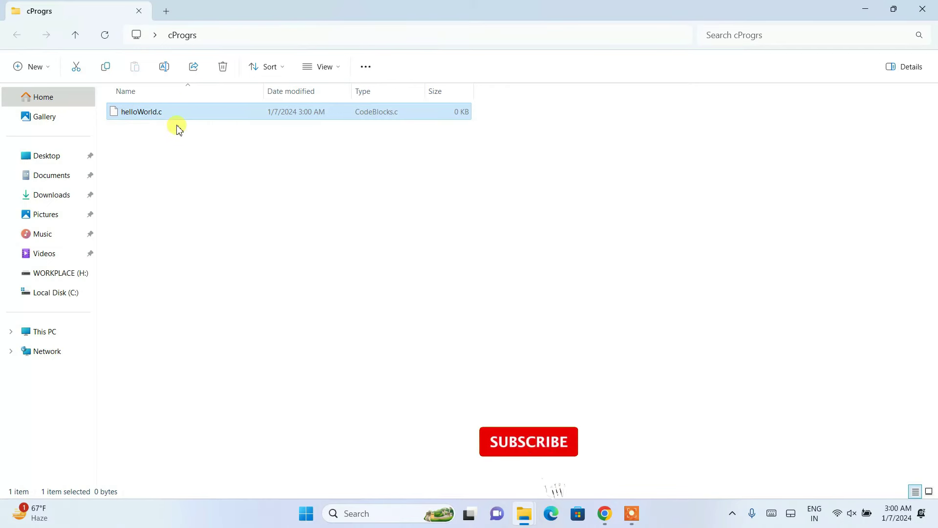
{"action": "left_click", "coordinate": [181, 110]}
{"action": "left_click", "coordinate": [225, 195]}
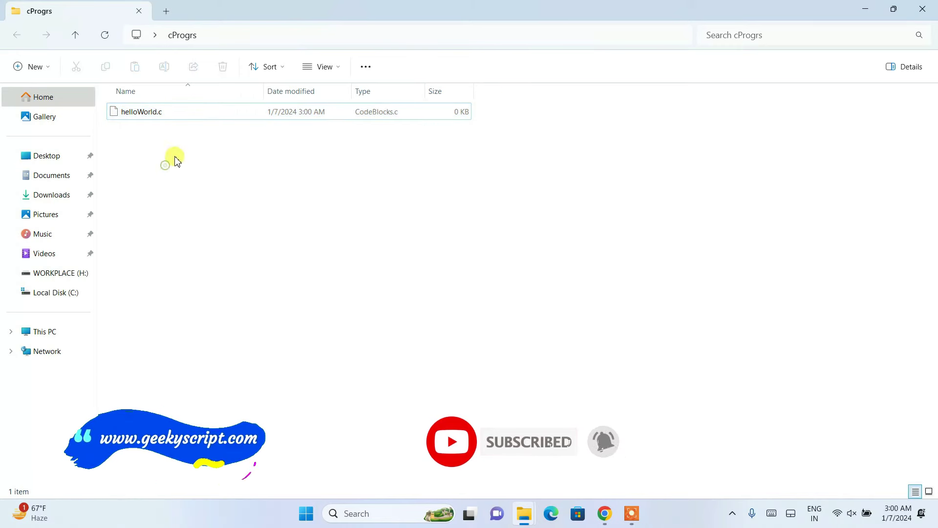
{"action": "left_click", "coordinate": [158, 108]}
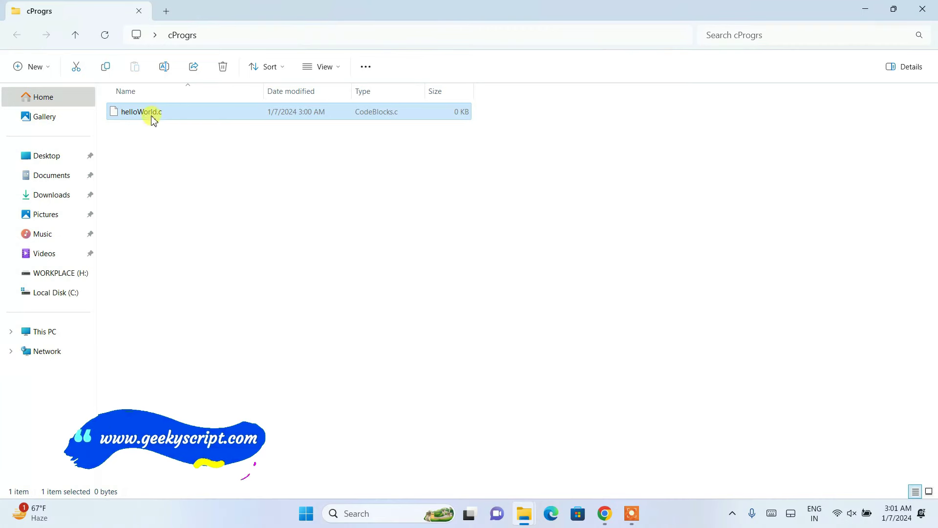
{"action": "right_click", "coordinate": [192, 112]}
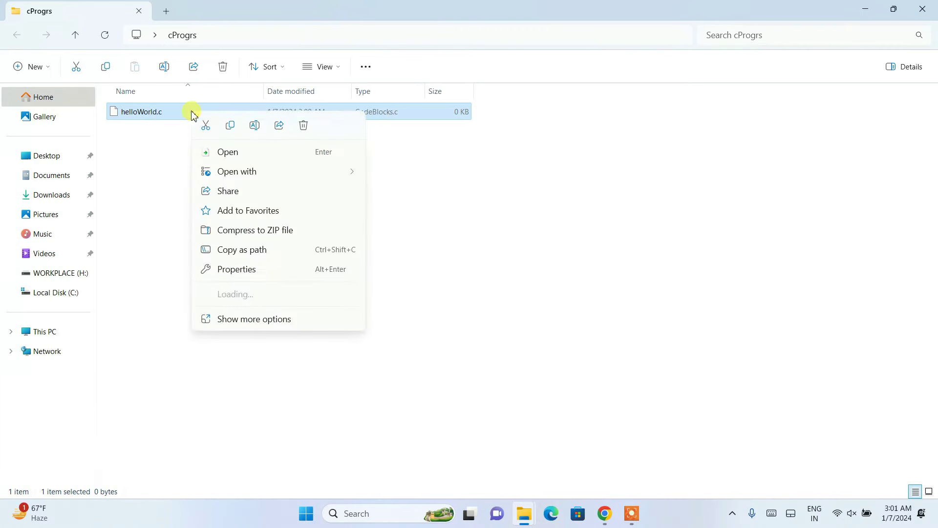
Step: Open helloWorld.c in Notepad and type #include<stdio.h>, int main() with printf("Hello World") and return 0
{"action": "left_click", "coordinate": [268, 294]}
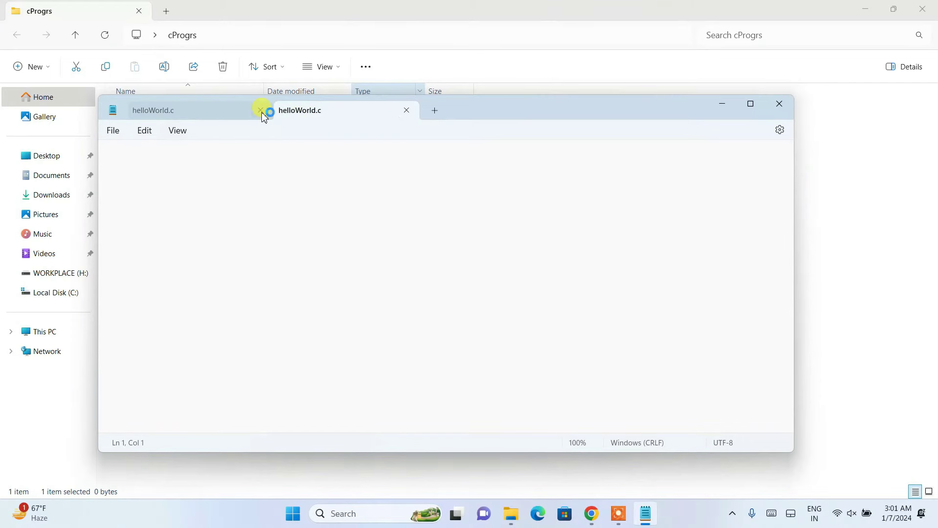
{"action": "type", "text": "#include<"}
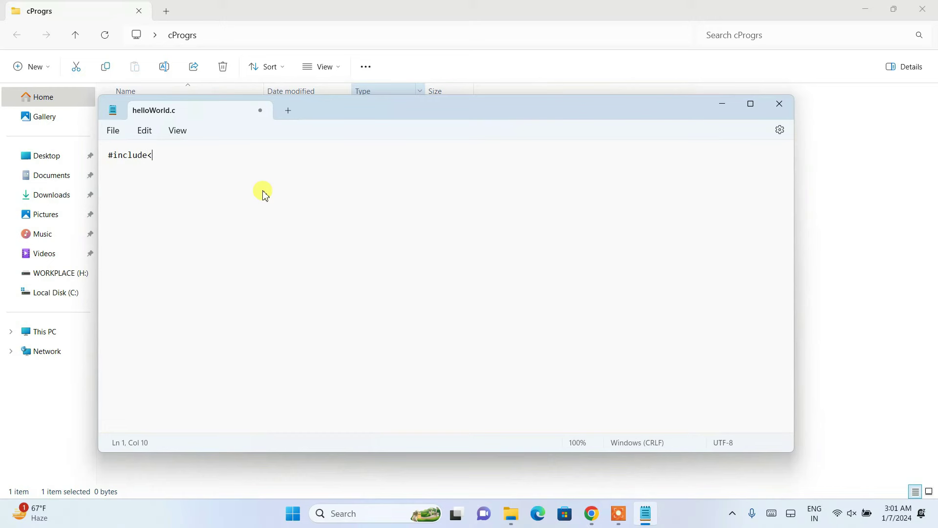
{"action": "type", "text": "stdio.h>"}
{"action": "key", "text": "Return"}
{"action": "type", "text": "in"}
{"action": "key", "text": "BackSpace"}
{"action": "key", "text": "BackSpace"}
{"action": "type", "text": "main("}
{"action": "key", "text": "BackSpace"}
{"action": "key", "text": "BackSpace"}
{"action": "key", "text": "BackSpace"}
{"action": "key", "text": "BackSpace"}
{"action": "type", "text": "printf(\"\"Hello World"}
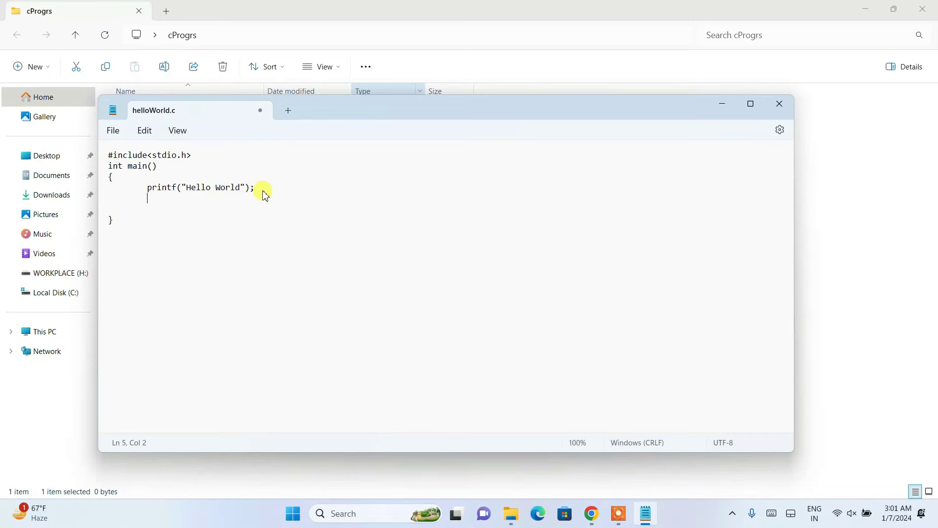
{"action": "type", "text": "urn 0"}
Step: Save helloWorld.c from Notepad's File menu and return to File Explorer's address bar
{"action": "left_click", "coordinate": [217, 279]}
{"action": "key", "text": "ctrl+a"}
{"action": "left_click", "coordinate": [270, 281]}
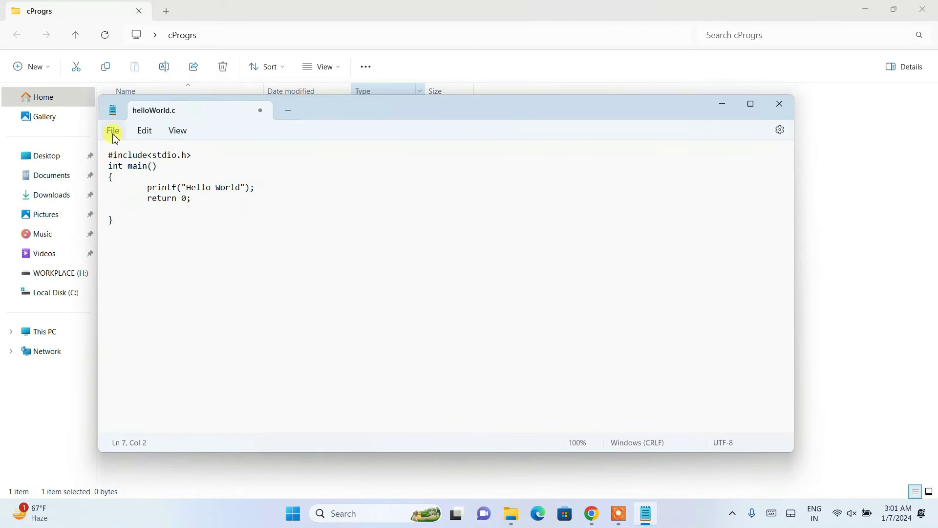
{"action": "left_click", "coordinate": [114, 132]}
{"action": "left_click", "coordinate": [128, 212]}
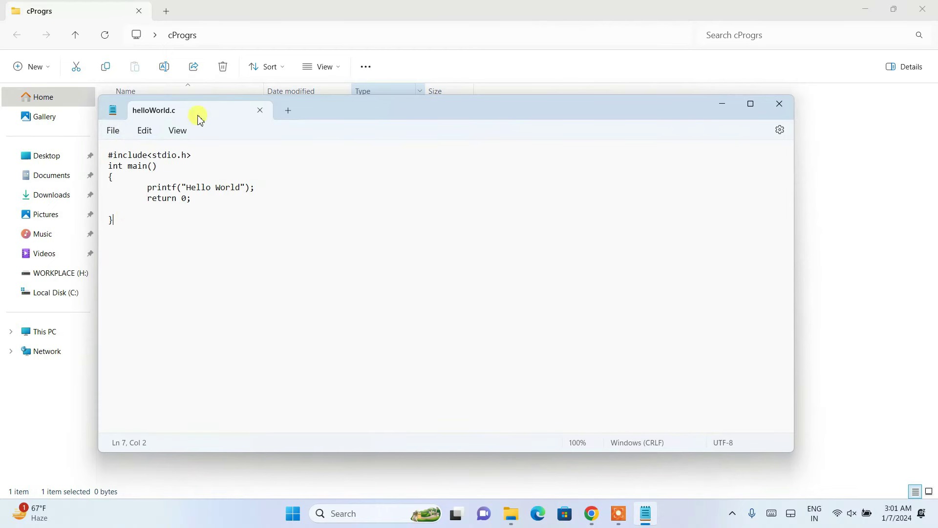
{"action": "left_click", "coordinate": [356, 9]}
{"action": "left_click", "coordinate": [291, 35]}
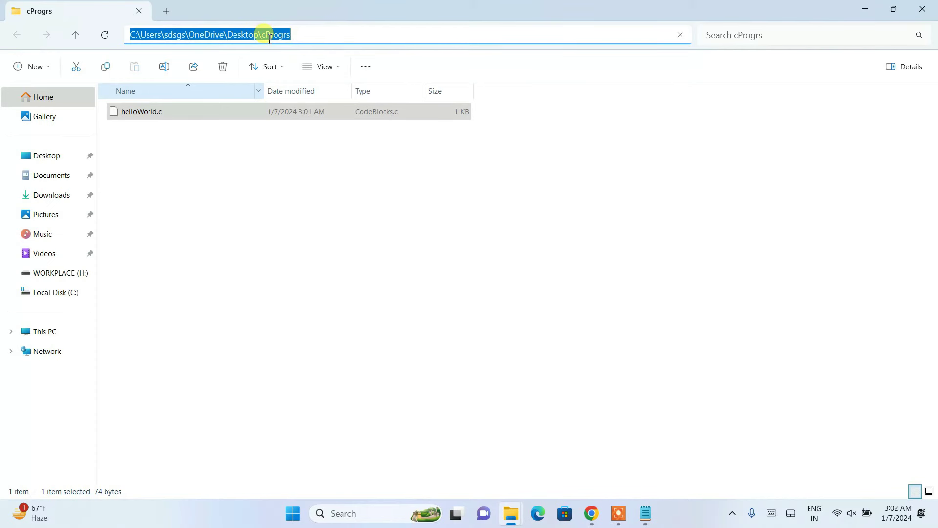
Step: Open a Command Prompt at the cProgrs folder by entering cmd in the address bar
{"action": "type", "text": "cmd"}
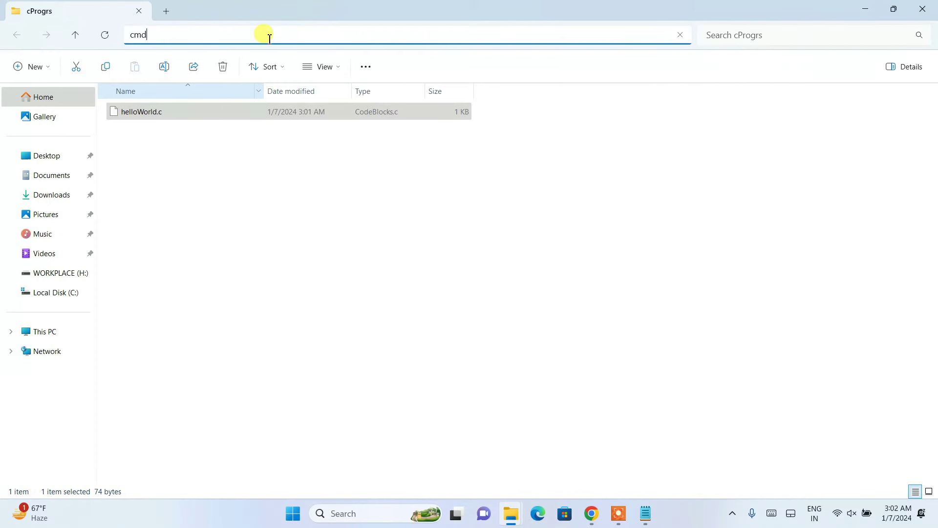
{"action": "key", "text": "Return"}
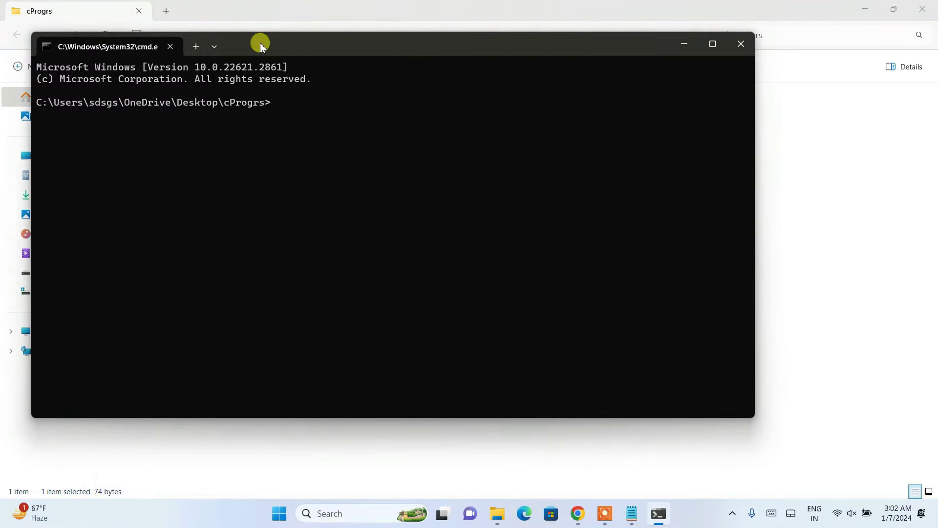
{"action": "left_click_drag", "start_coordinate": [262, 42], "coordinate": [412, 150]}
Step: Highlight the cProgrs path shown in the prompt, then select helloWorld.c in the folder listing
{"action": "left_click_drag", "start_coordinate": [211, 210], "coordinate": [472, 245]}
{"action": "left_click_drag", "start_coordinate": [432, 215], "coordinate": [167, 218]}
{"action": "left_click", "coordinate": [252, 239]}
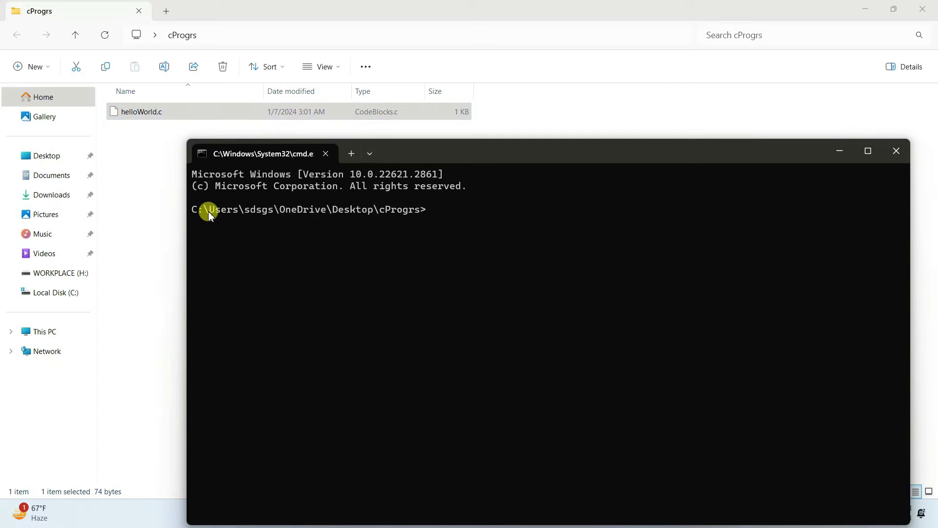
{"action": "left_click_drag", "start_coordinate": [248, 206], "coordinate": [395, 248]}
{"action": "left_click", "coordinate": [395, 249]}
{"action": "left_click", "coordinate": [208, 118]}
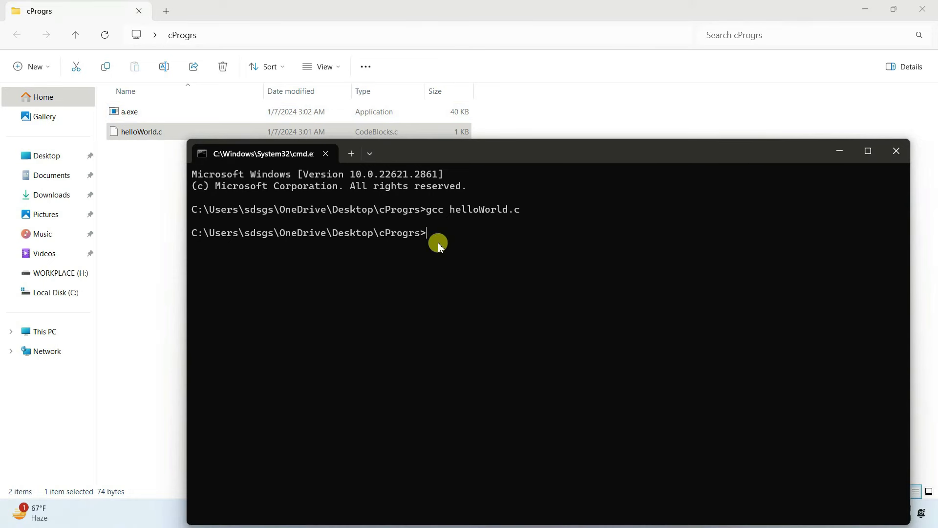
Step: Run a to print Hello World, move the console aside, and switch to Chrome's YouTube page
{"action": "type", "text": "a"}
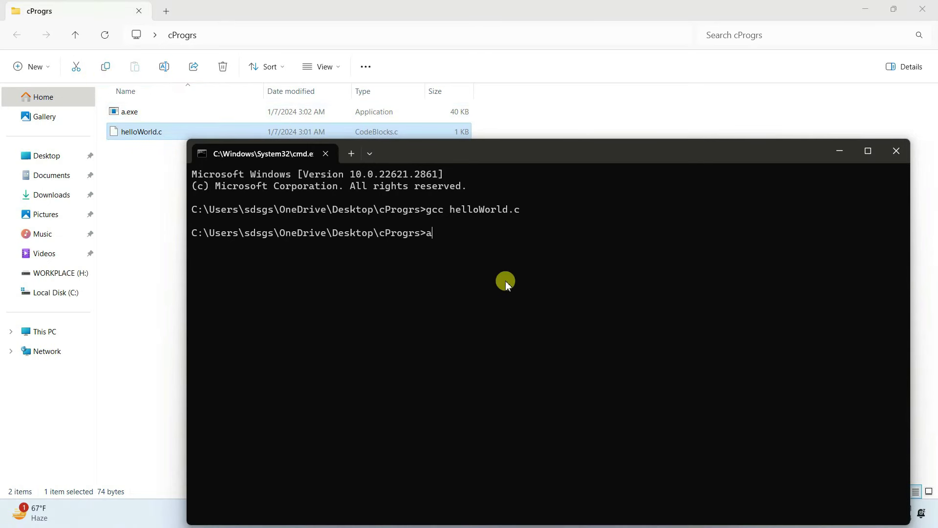
{"action": "key", "text": "Return"}
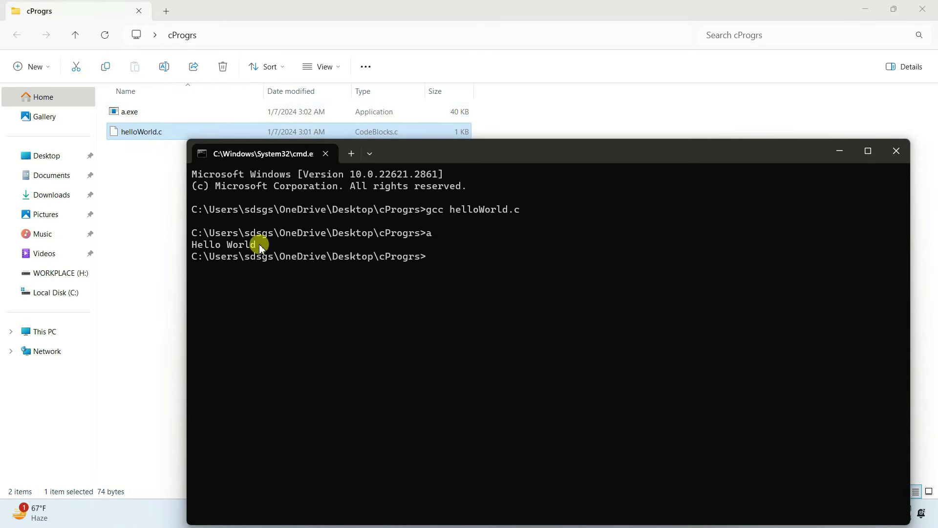
{"action": "left_click_drag", "start_coordinate": [262, 246], "coordinate": [291, 232]}
{"action": "left_click", "coordinate": [314, 269]}
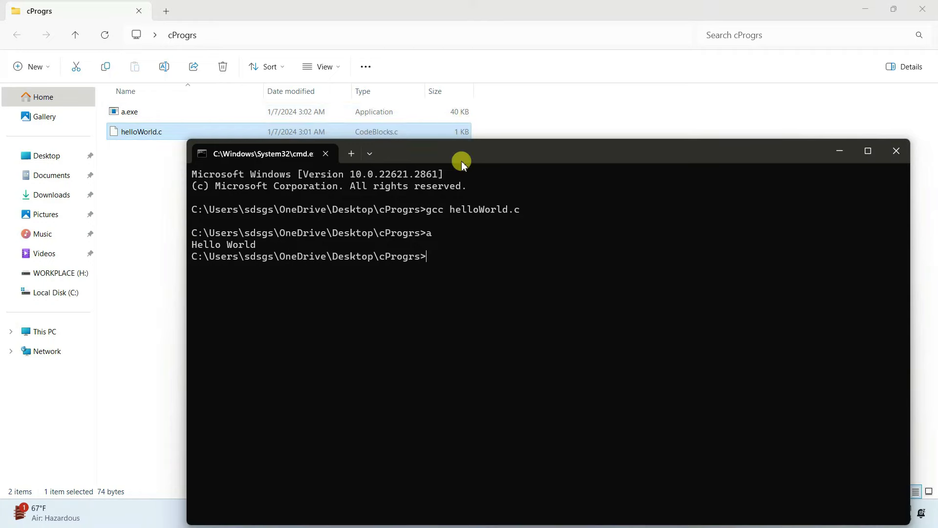
{"action": "left_click_drag", "start_coordinate": [461, 156], "coordinate": [483, 69]}
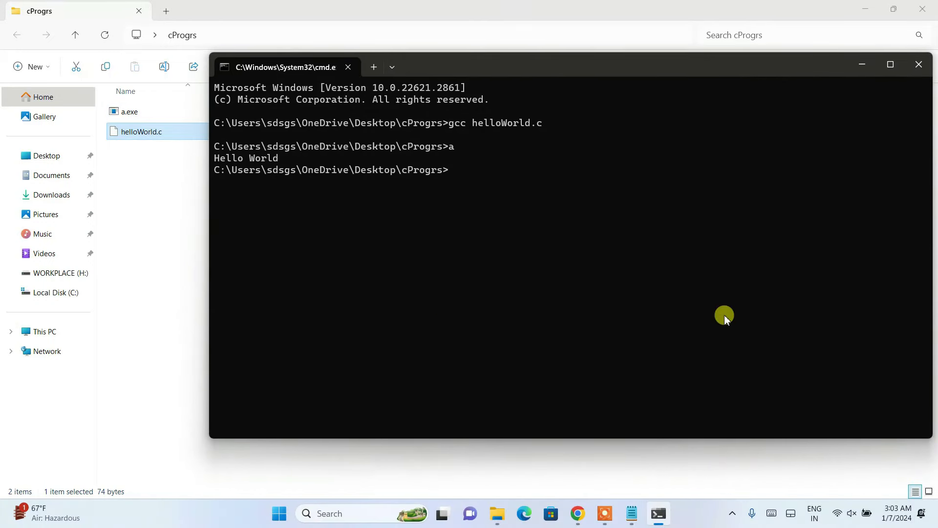
{"action": "left_click", "coordinate": [578, 513]}
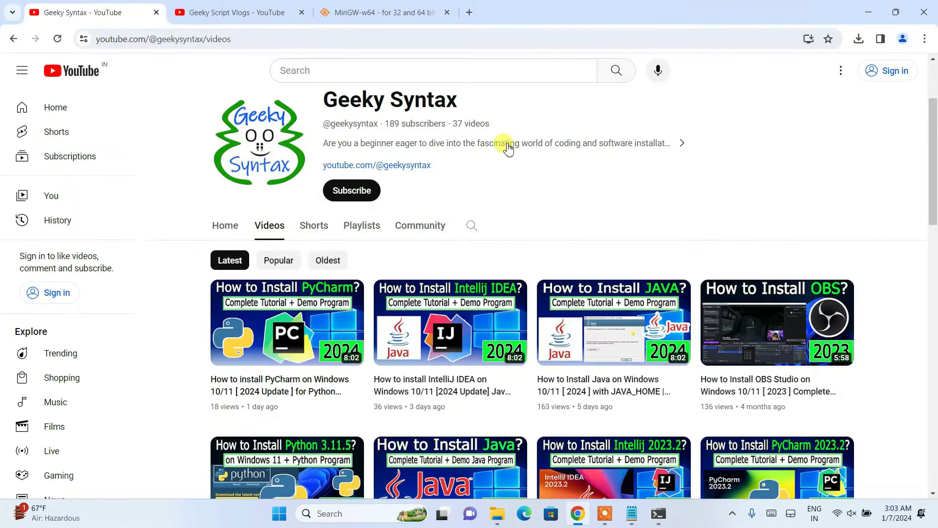
{"action": "left_click_drag", "start_coordinate": [461, 100], "coordinate": [339, 91]}
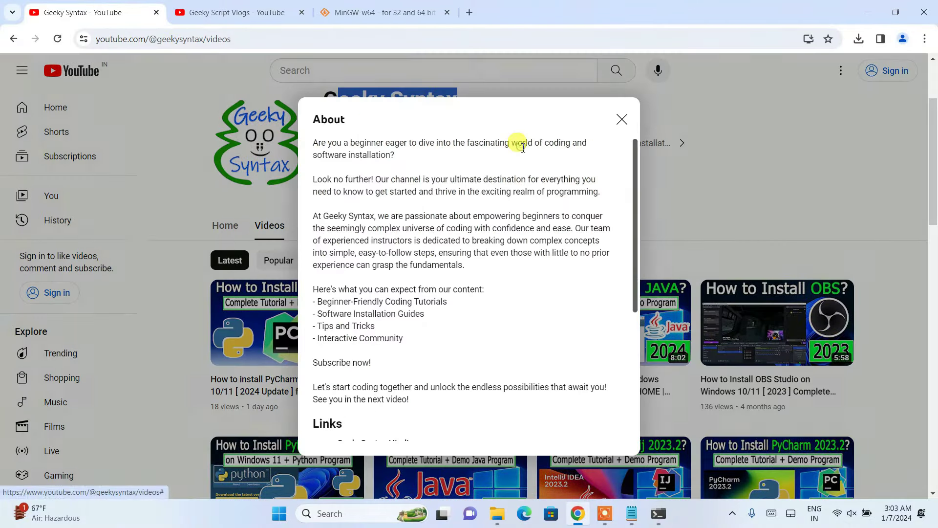
{"action": "left_click", "coordinate": [517, 143]}
{"action": "left_click", "coordinate": [622, 119]}
{"action": "left_click", "coordinate": [488, 203]}
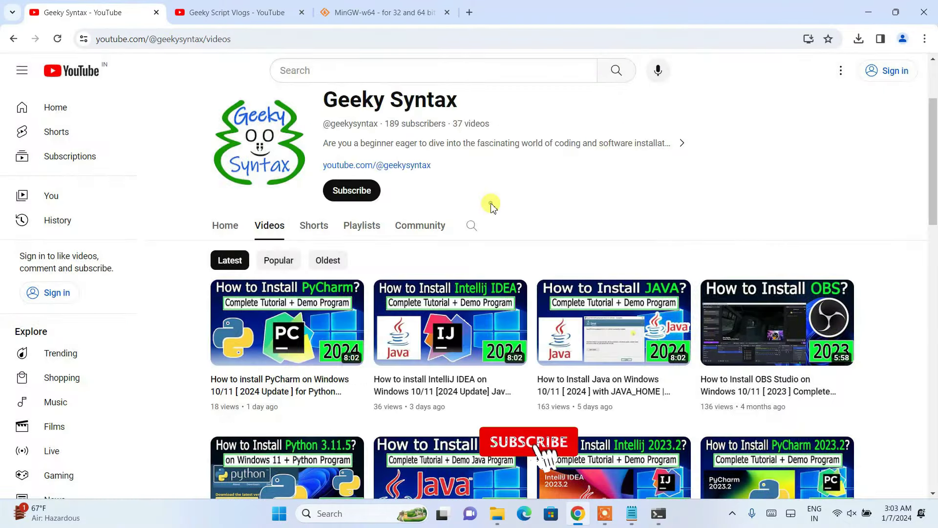